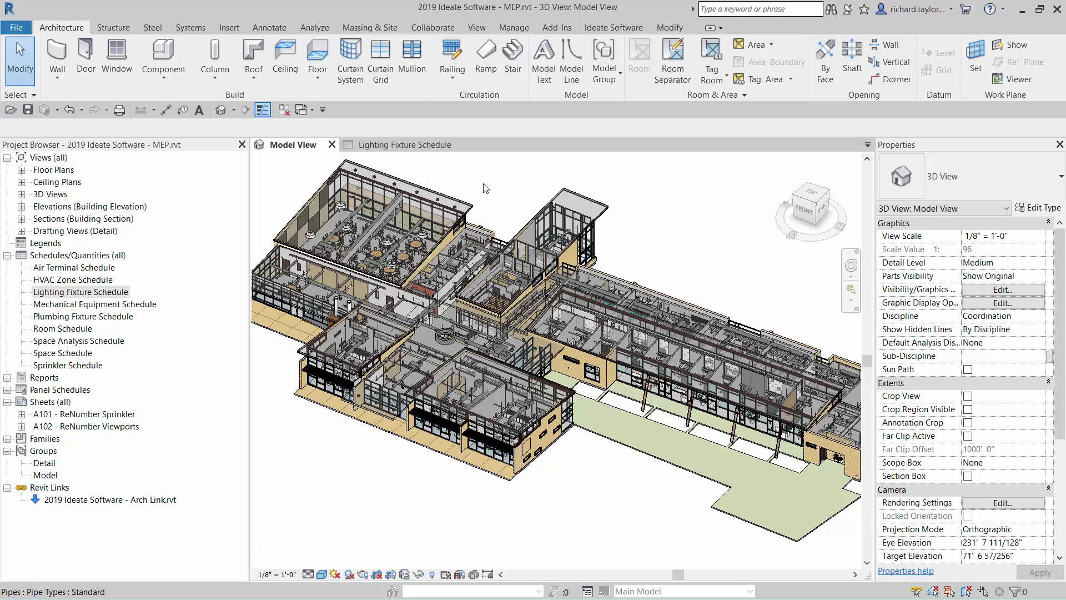
Open the Lighting Fixture Schedule and create a new Ideate BIMLink instance link from that schedule
{"action": "left_click", "coordinate": [418, 145]}
{"action": "mouse_move", "coordinate": [395, 575]}
{"action": "left_mouse_down"}
{"action": "mouse_move", "coordinate": [659, 575]}
{"action": "mouse_move", "coordinate": [395, 575]}
{"action": "left_mouse_up"}
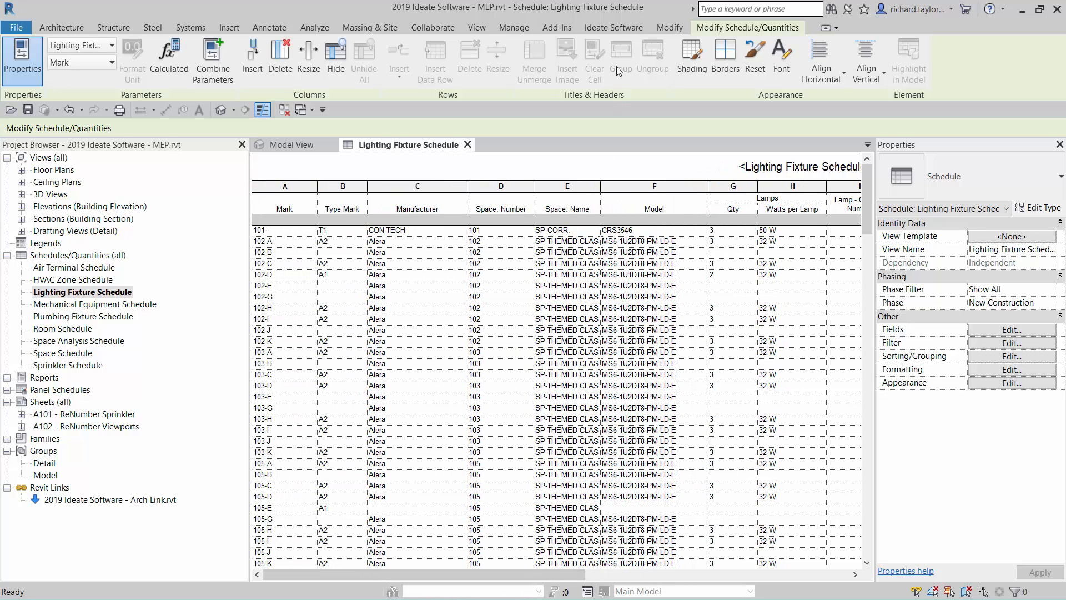
{"action": "left_click", "coordinate": [611, 29]}
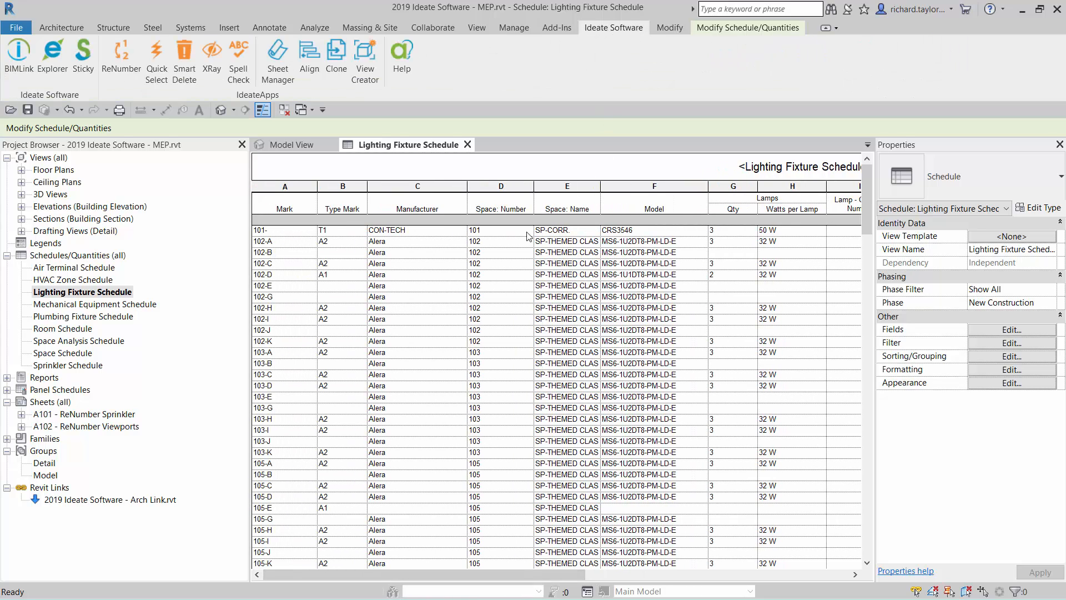
{"action": "left_click", "coordinate": [22, 63]}
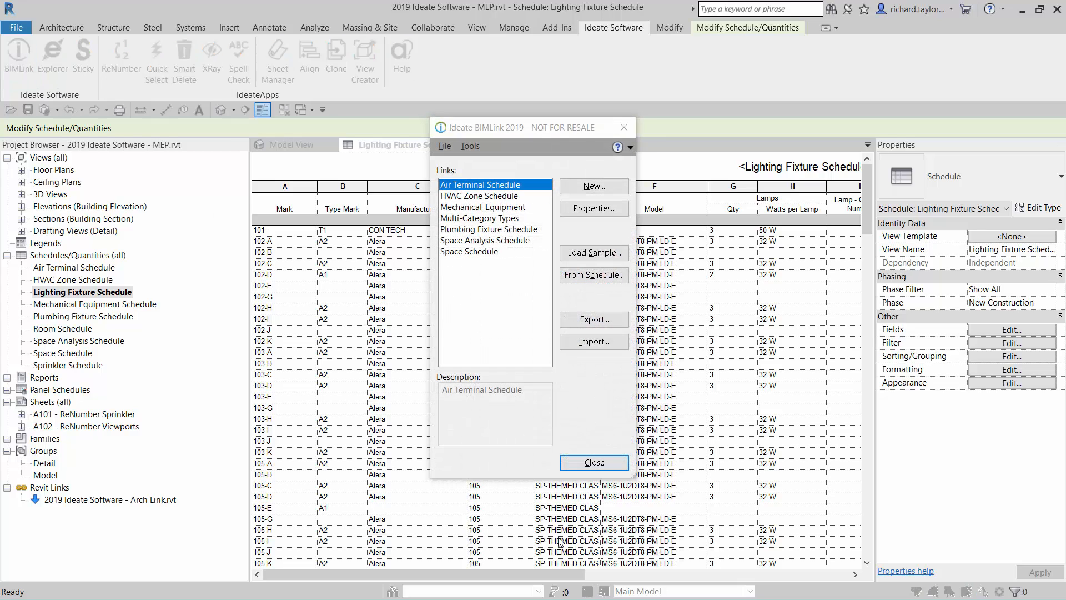
{"action": "left_click", "coordinate": [588, 275]}
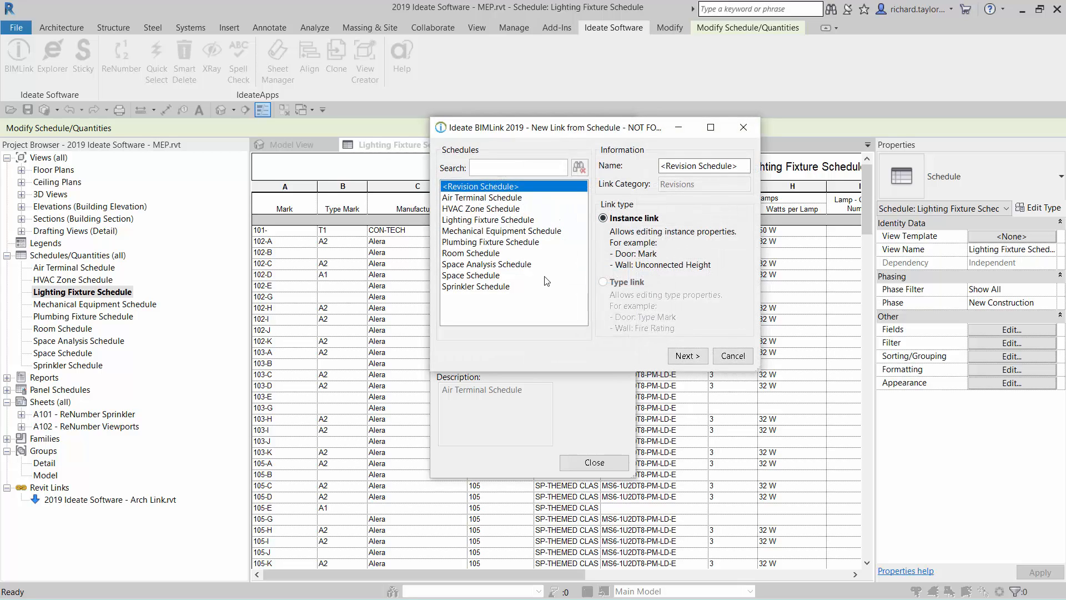
{"action": "left_click", "coordinate": [501, 222]}
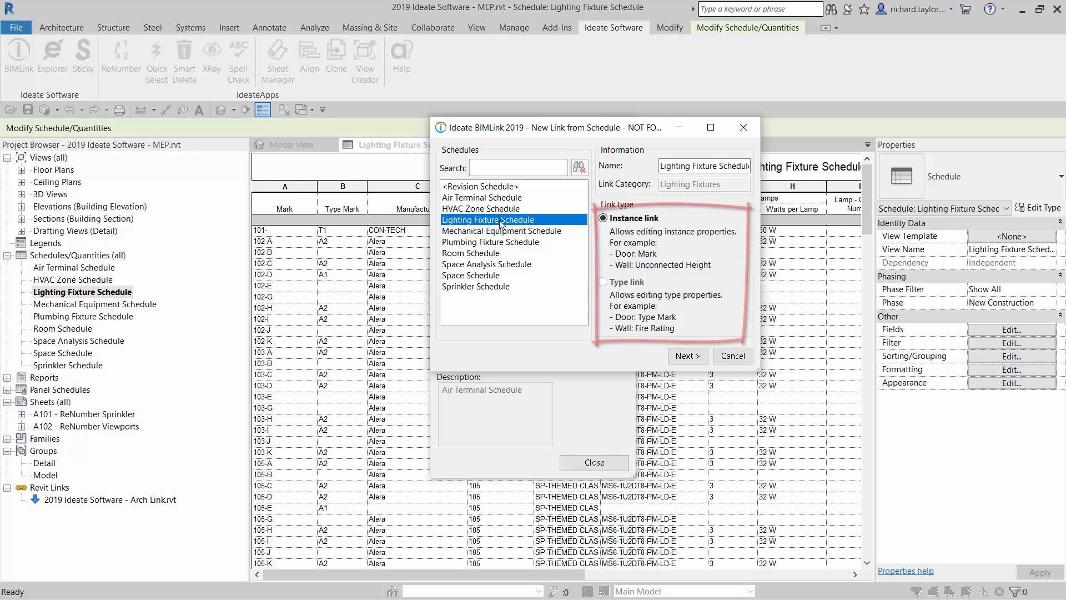
{"action": "left_click", "coordinate": [683, 359]}
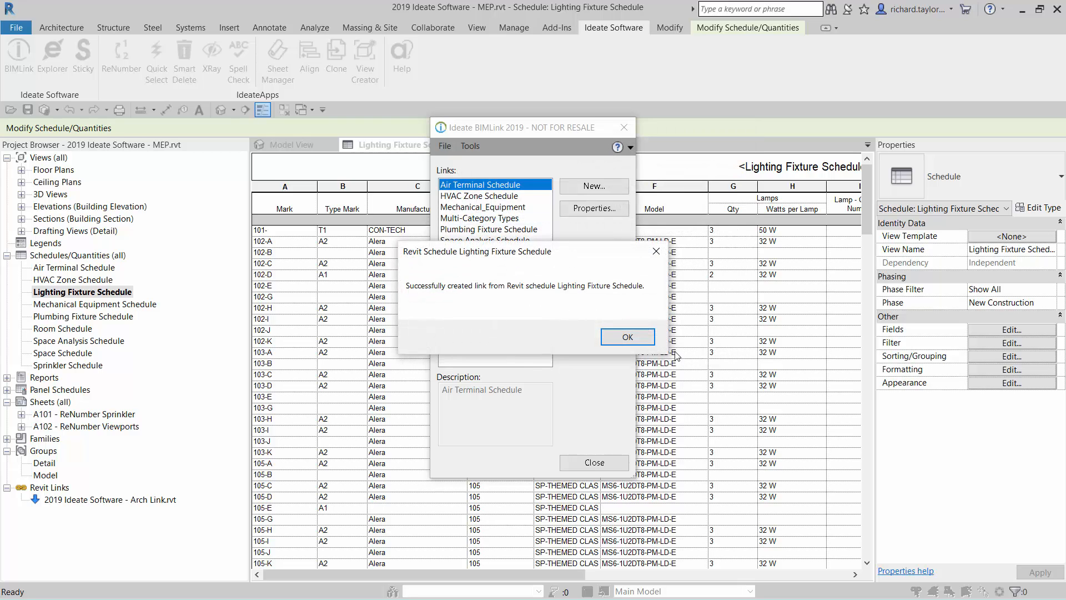
{"action": "left_click", "coordinate": [628, 337]}
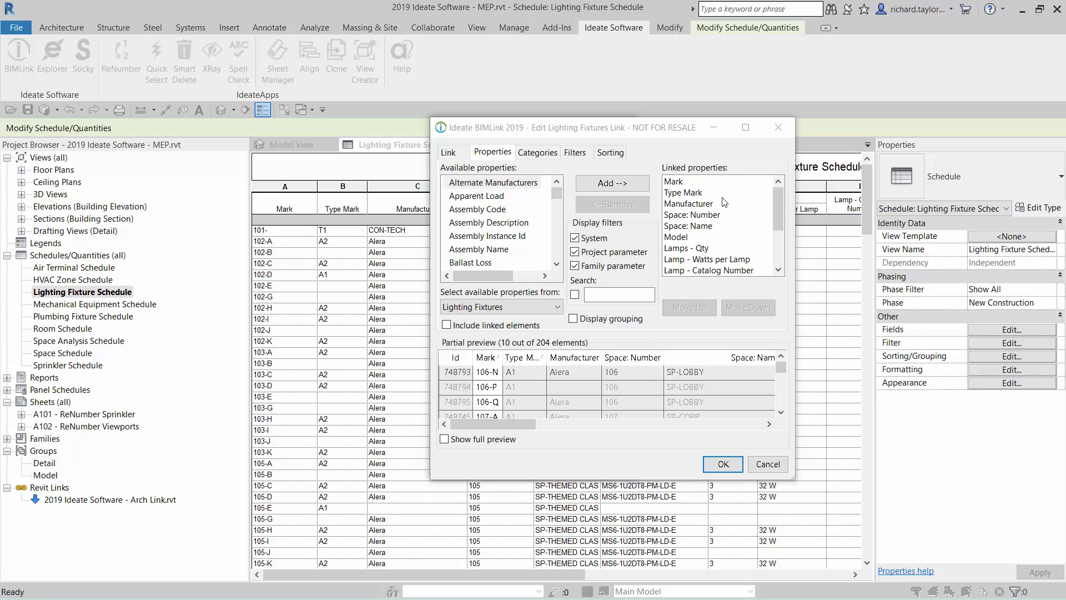
Limit the available properties to project parameters and add Alternate Manufacturers to the linked properties
{"action": "mouse_move", "coordinate": [777, 204]}
{"action": "left_mouse_down"}
{"action": "mouse_move", "coordinate": [774, 244]}
{"action": "mouse_move", "coordinate": [778, 198]}
{"action": "left_mouse_up"}
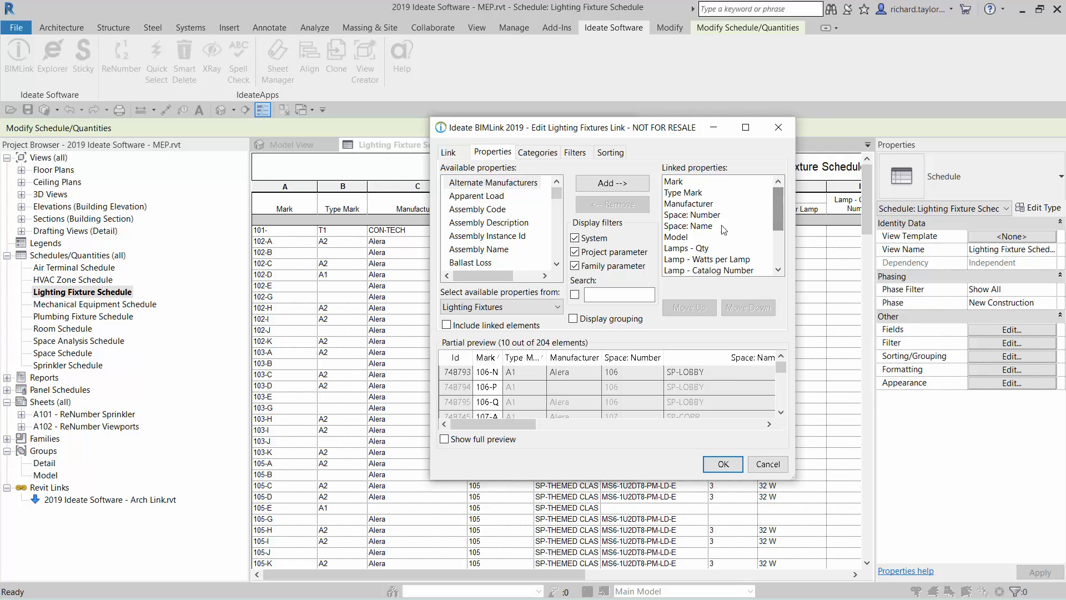
{"action": "left_click", "coordinate": [576, 238]}
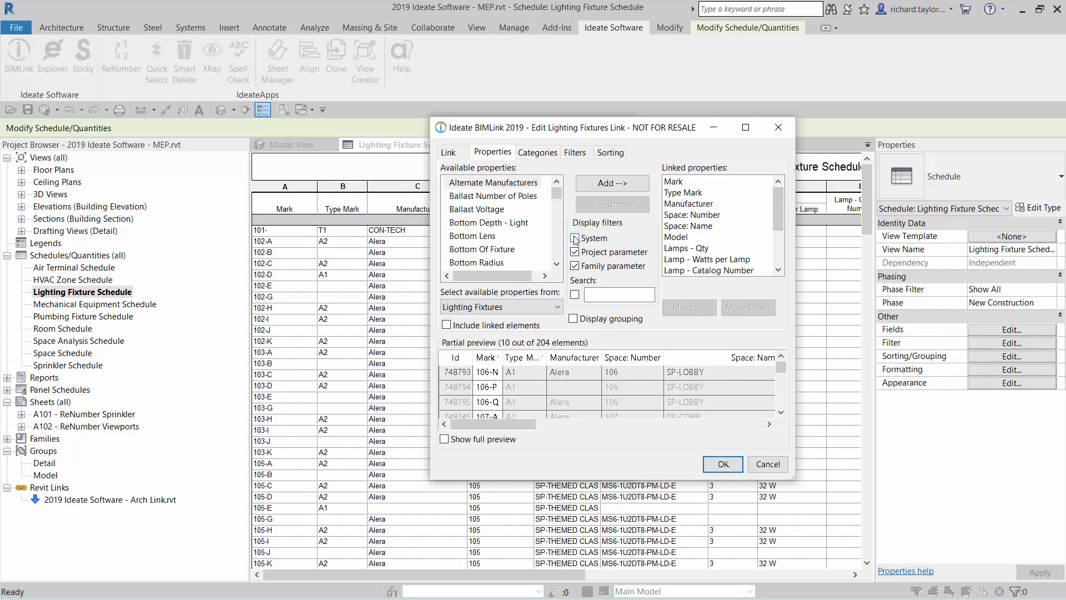
{"action": "left_click", "coordinate": [575, 266]}
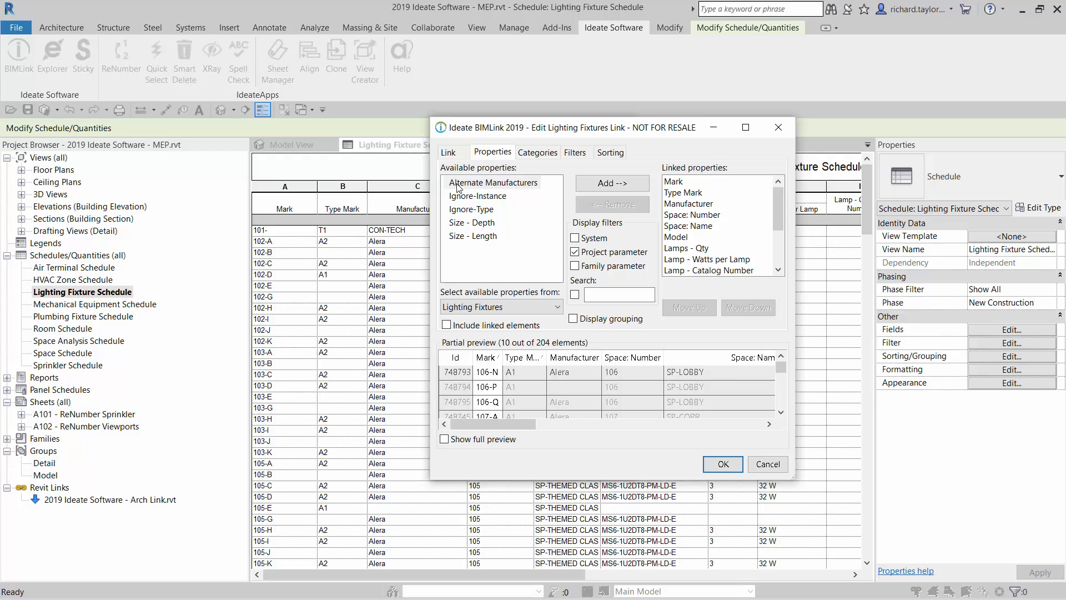
{"action": "left_click", "coordinate": [490, 185]}
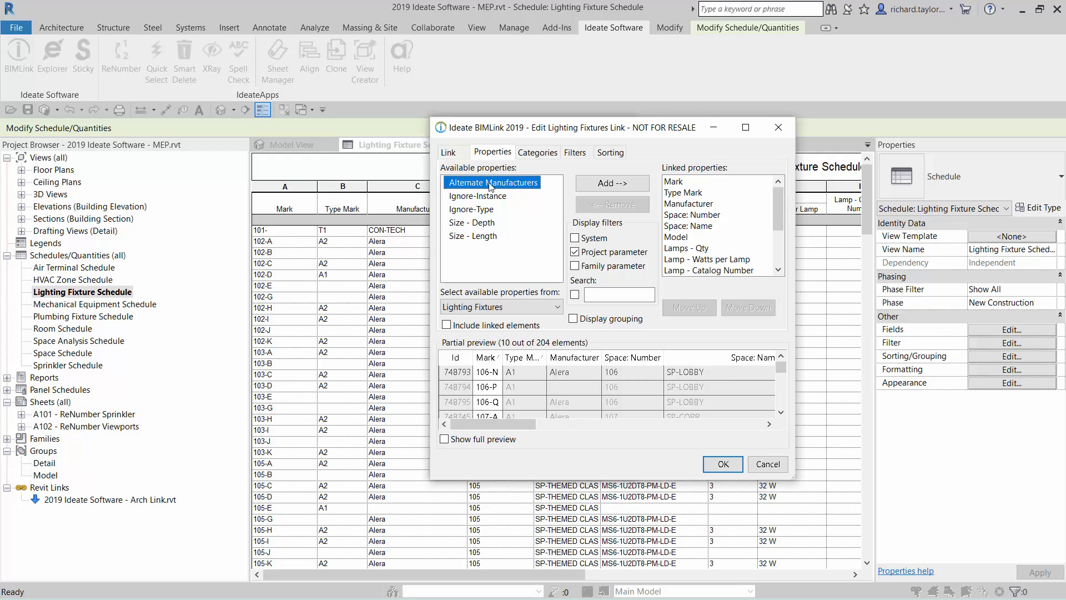
{"action": "left_click", "coordinate": [601, 185]}
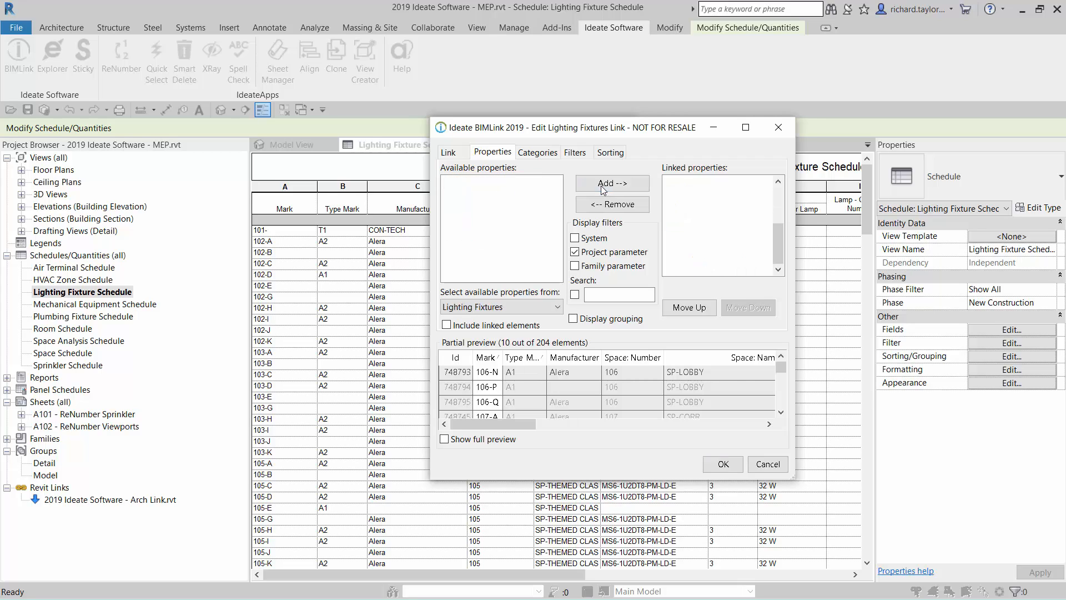
Move Alternate Manufacturers up the linked properties to directly below Manufacturer
{"action": "left_click", "coordinate": [689, 309]}
{"action": "left_click", "coordinate": [689, 308]}
{"action": "left_click", "coordinate": [689, 309]}
{"action": "left_click", "coordinate": [689, 309]}
{"action": "left_click", "coordinate": [689, 309]}
{"action": "left_click", "coordinate": [689, 308]}
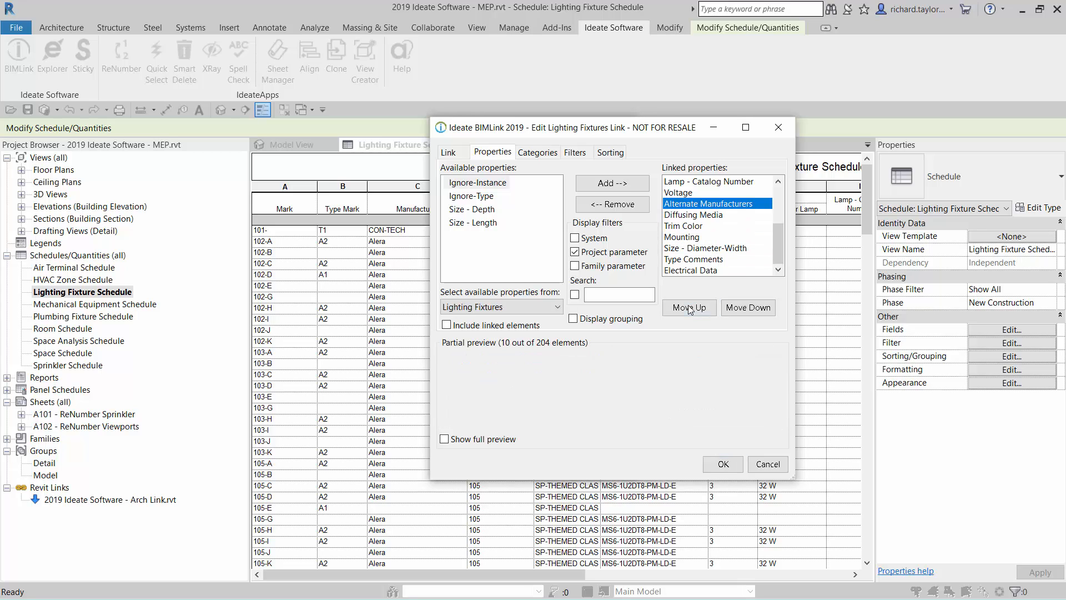
{"action": "left_click", "coordinate": [689, 308]}
{"action": "left_click", "coordinate": [689, 308]}
{"action": "left_click", "coordinate": [689, 309]}
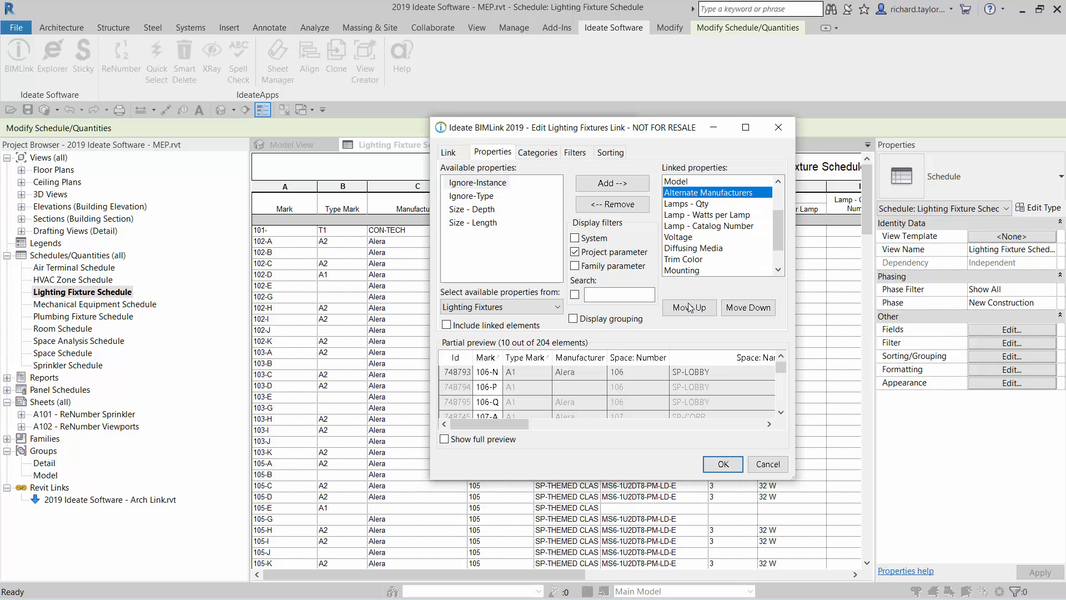
{"action": "left_click", "coordinate": [689, 309]}
{"action": "left_click", "coordinate": [689, 309]}
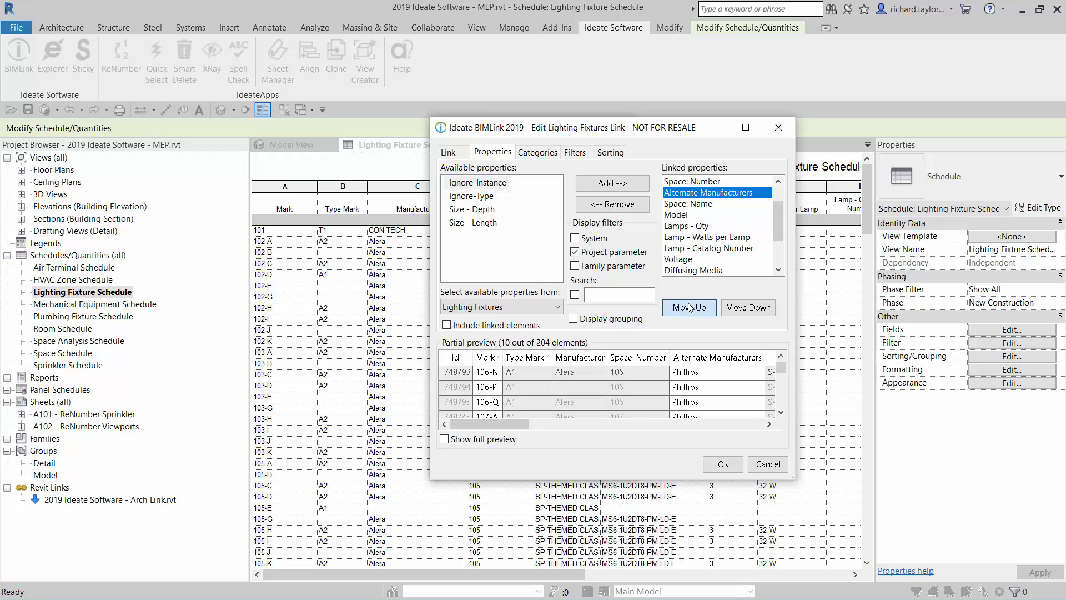
{"action": "left_click", "coordinate": [689, 307]}
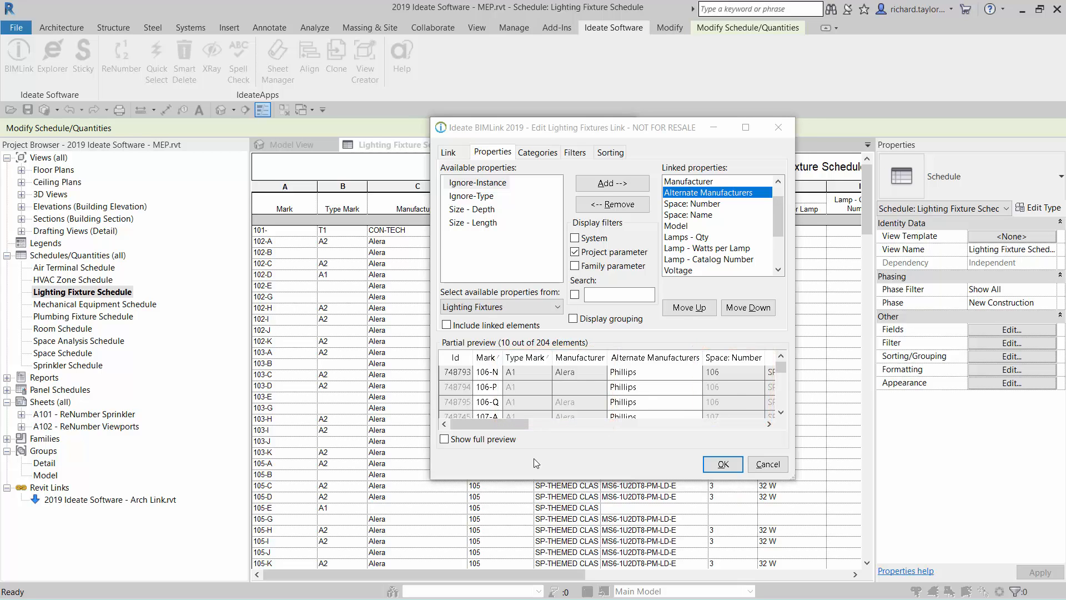
Restore the System and Family parameter display filters and add Room: Name and Room: Number after Space: Name, checking them in the preview
{"action": "left_click", "coordinate": [577, 239]}
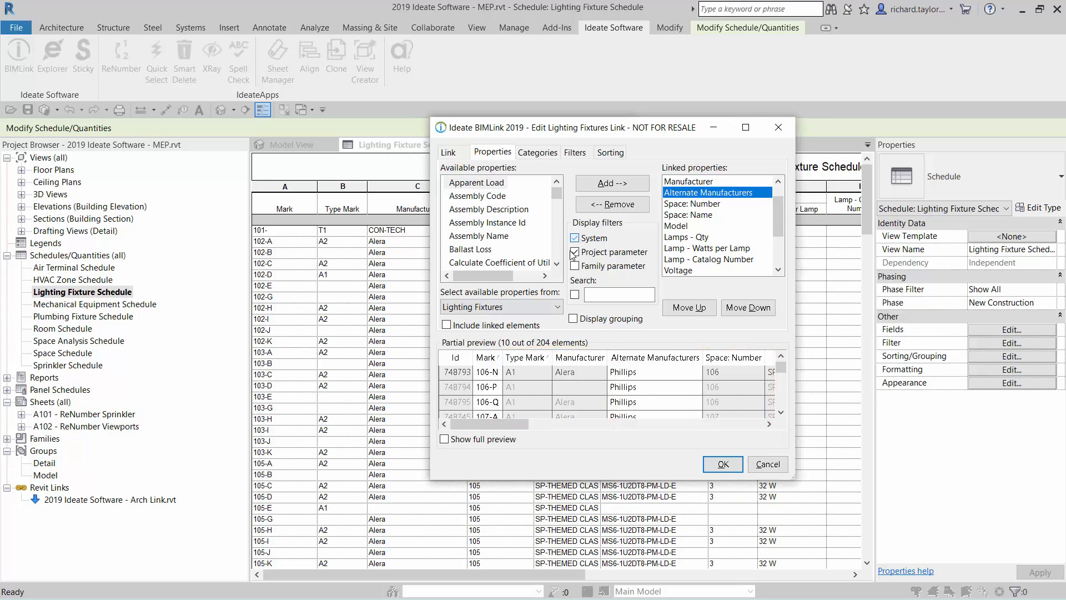
{"action": "left_click", "coordinate": [575, 266]}
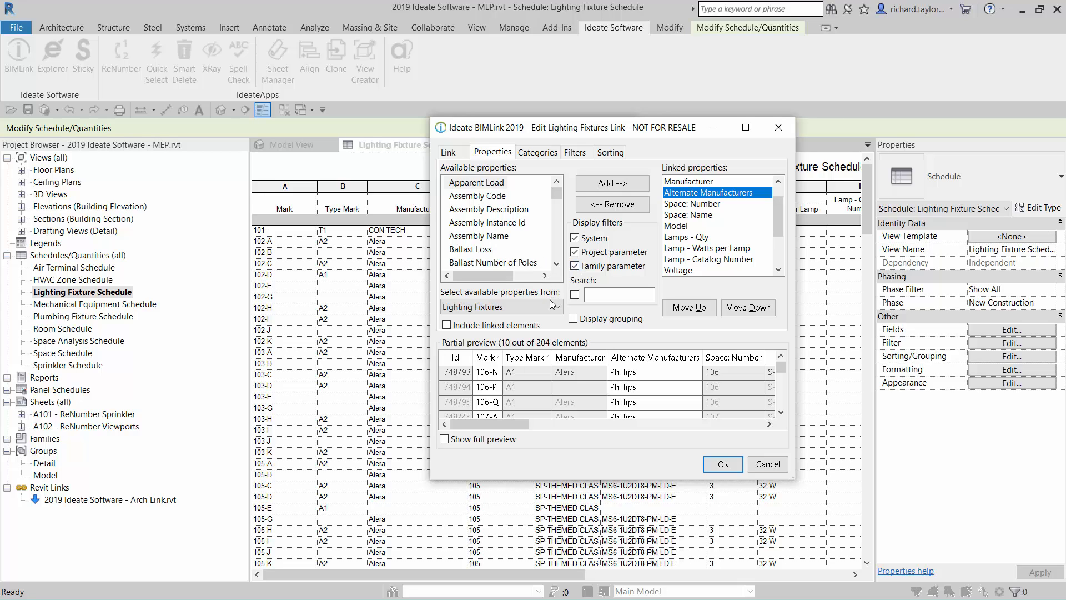
{"action": "left_click", "coordinate": [555, 307]}
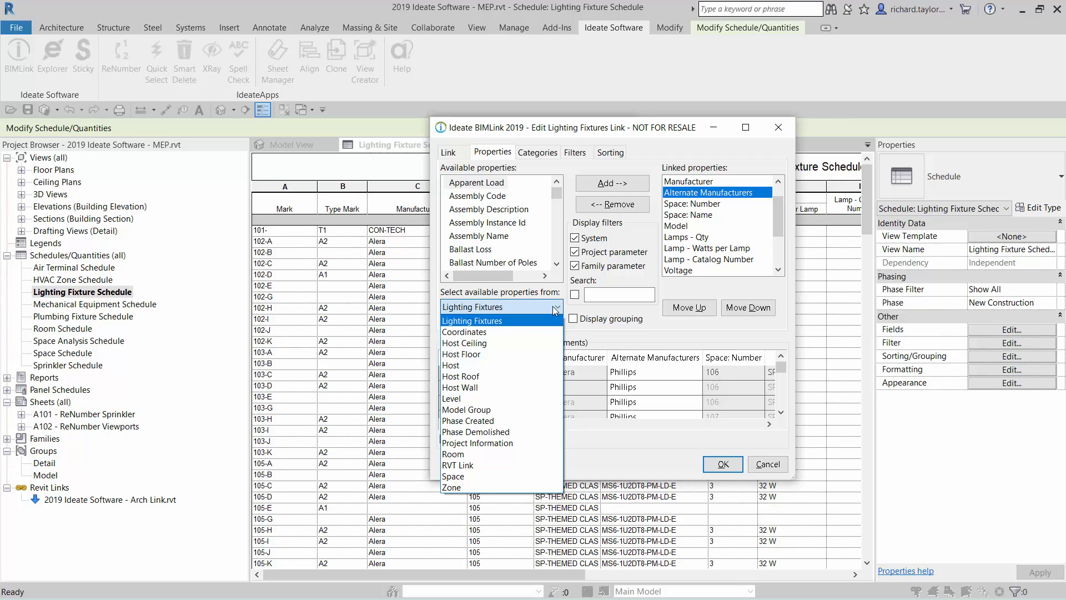
{"action": "left_click", "coordinate": [512, 454]}
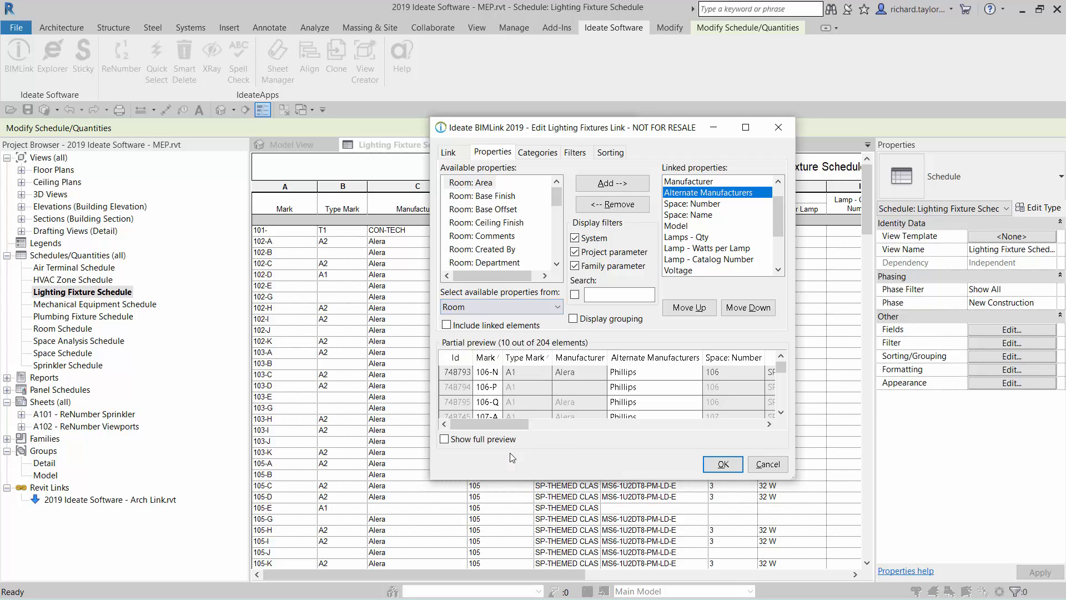
{"action": "mouse_move", "coordinate": [556, 201]}
{"action": "left_mouse_down"}
{"action": "mouse_move", "coordinate": [557, 254]}
{"action": "mouse_move", "coordinate": [561, 189]}
{"action": "mouse_move", "coordinate": [558, 206]}
{"action": "left_mouse_up"}
{"action": "scroll", "coordinate": [528, 245], "scroll_direction": "down", "scroll_amount": 2}
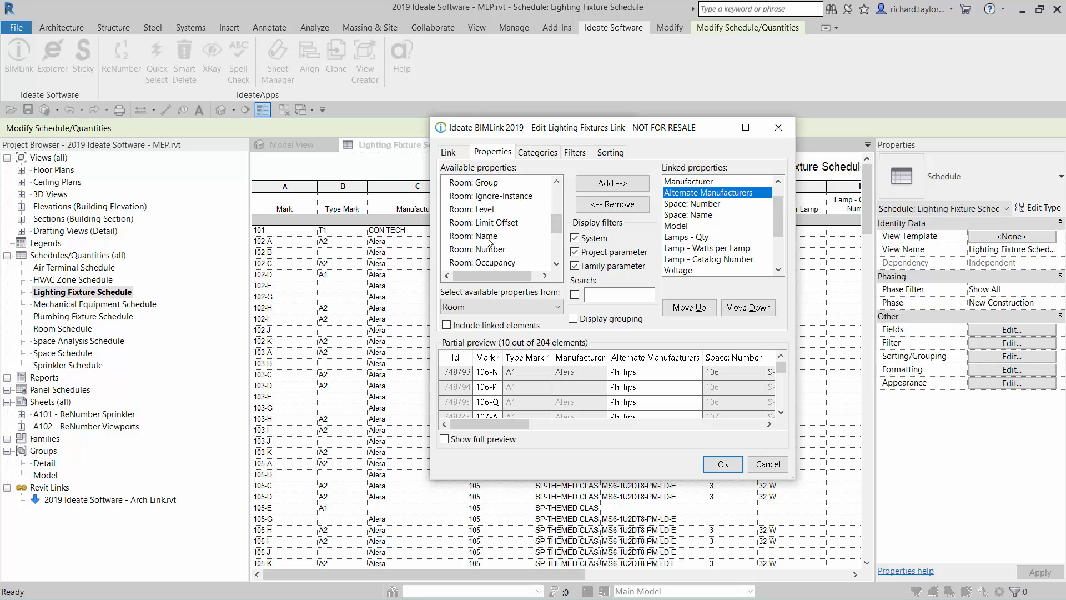
{"action": "left_click", "coordinate": [673, 217]}
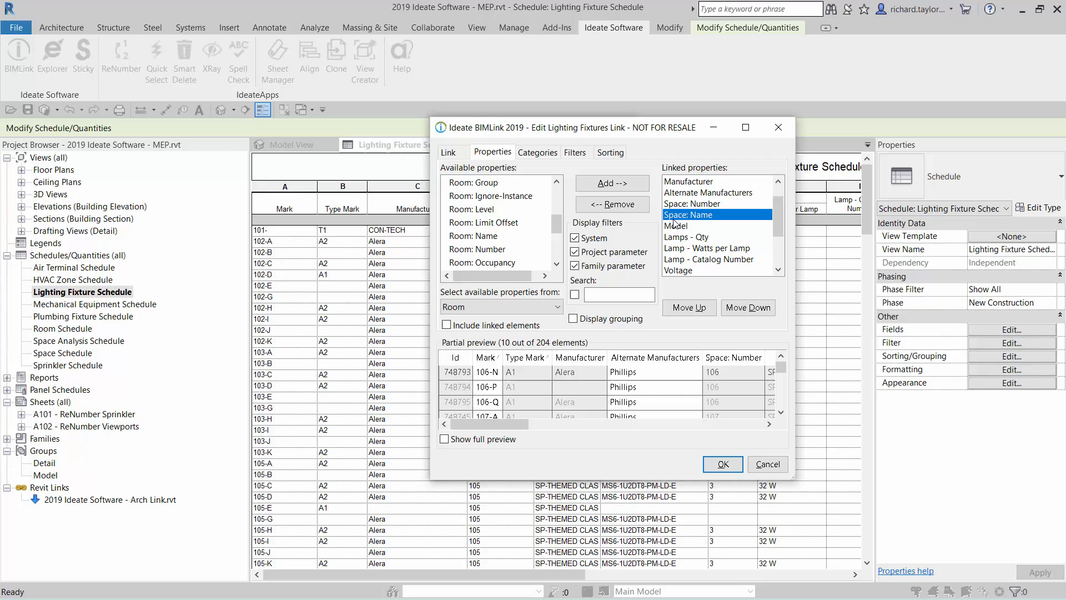
{"action": "left_click", "coordinate": [487, 239]}
{"action": "double_click", "coordinate": [487, 239]}
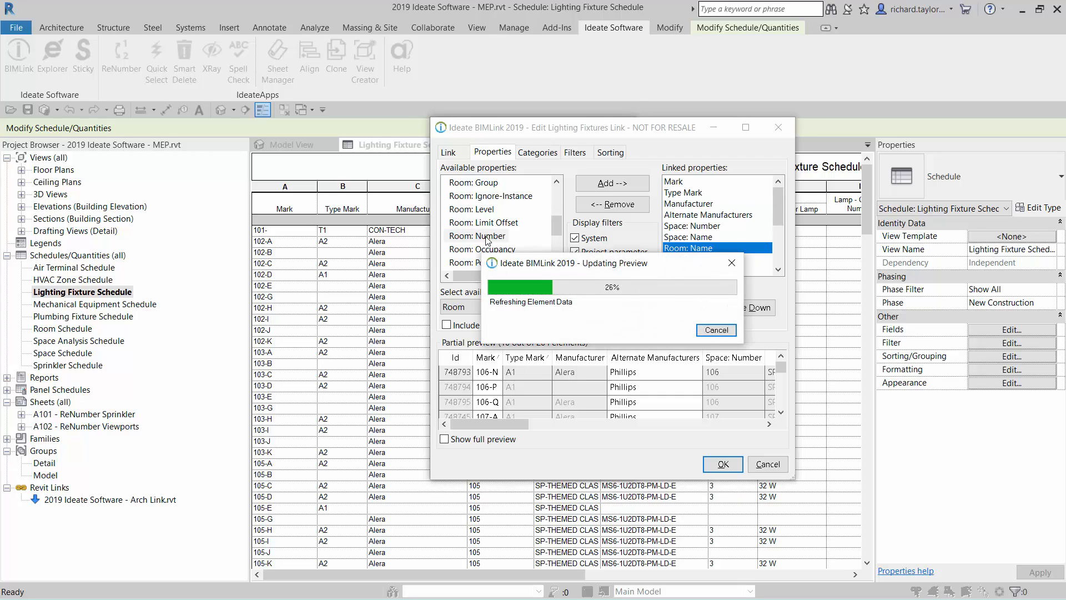
{"action": "double_click", "coordinate": [487, 239]}
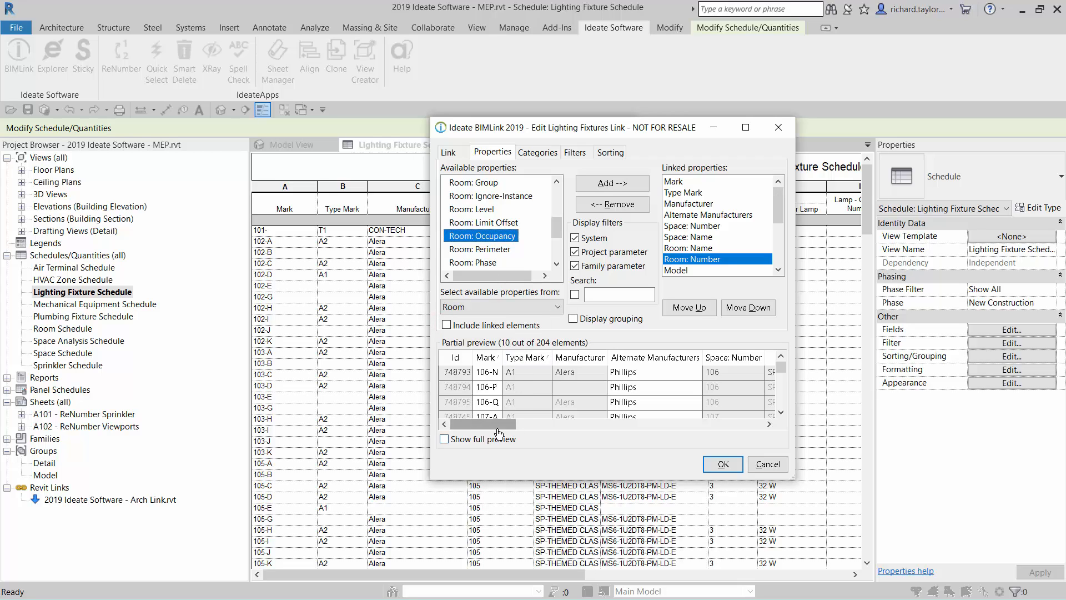
{"action": "left_click_drag", "start_coordinate": [501, 425], "coordinate": [610, 445]}
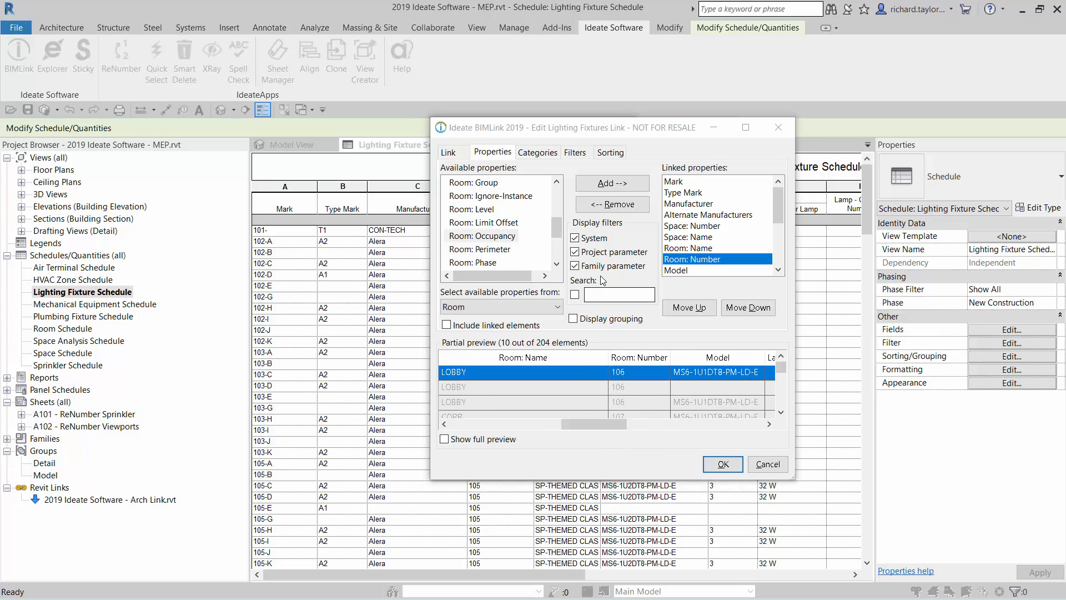
Review the link's sorting and filters, accept the link, and export it as Lighting Fixture Schedule.xlsx, opening the workbook in Excel
{"action": "left_click", "coordinate": [611, 162]}
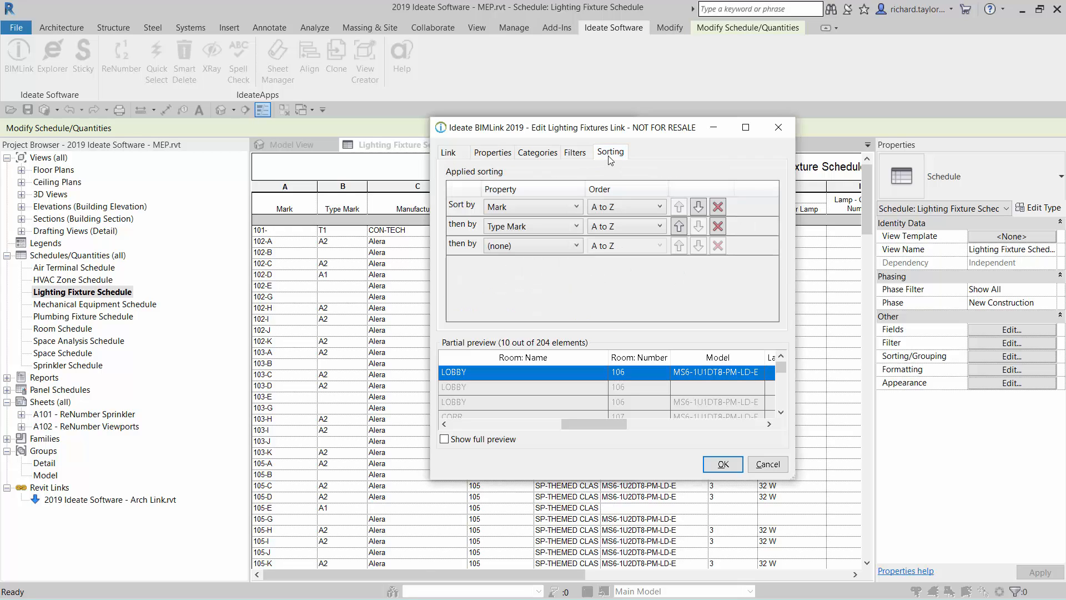
{"action": "left_click", "coordinate": [576, 154]}
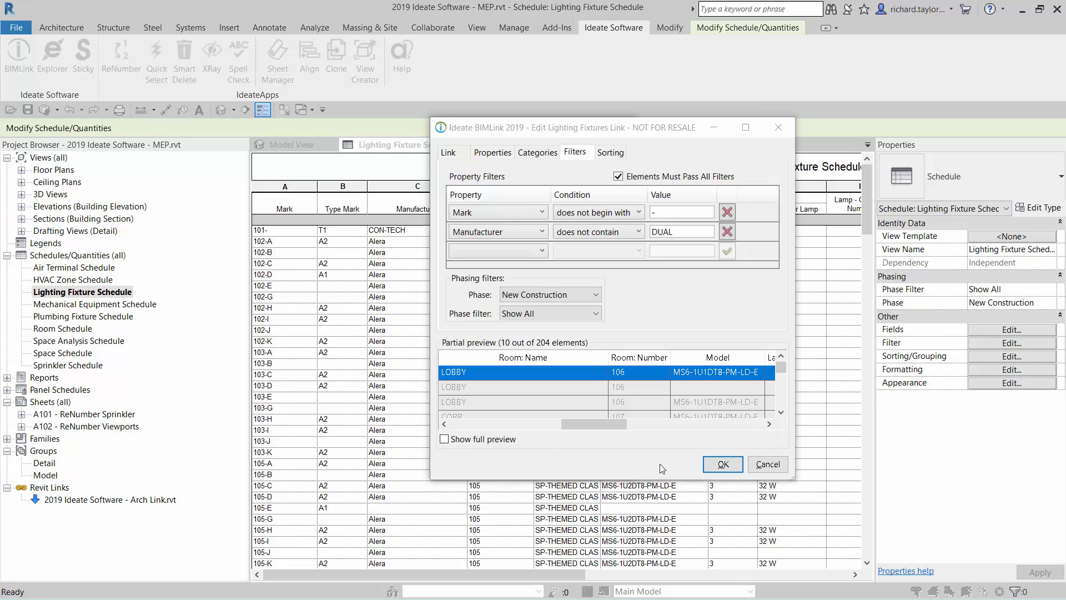
{"action": "left_click", "coordinate": [721, 464]}
{"action": "left_click", "coordinate": [567, 321]}
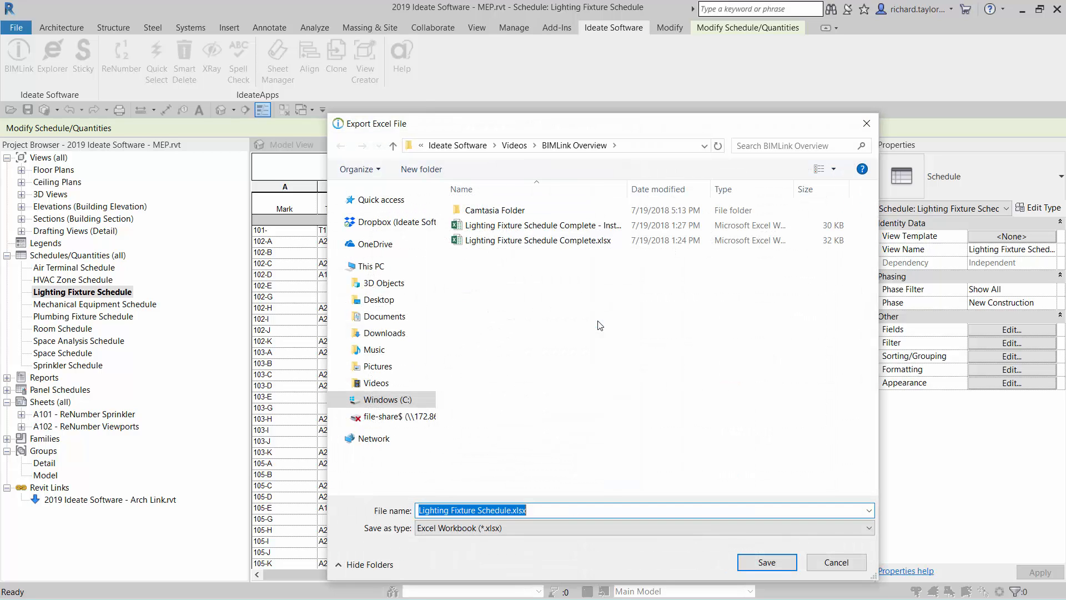
{"action": "left_click", "coordinate": [767, 562]}
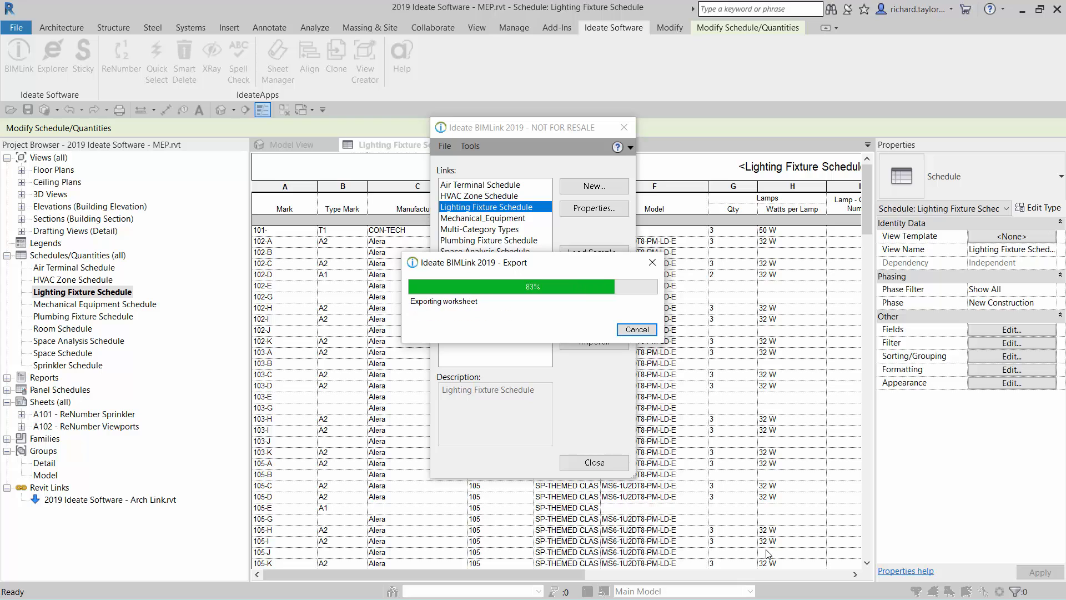
{"action": "left_click", "coordinate": [604, 330]}
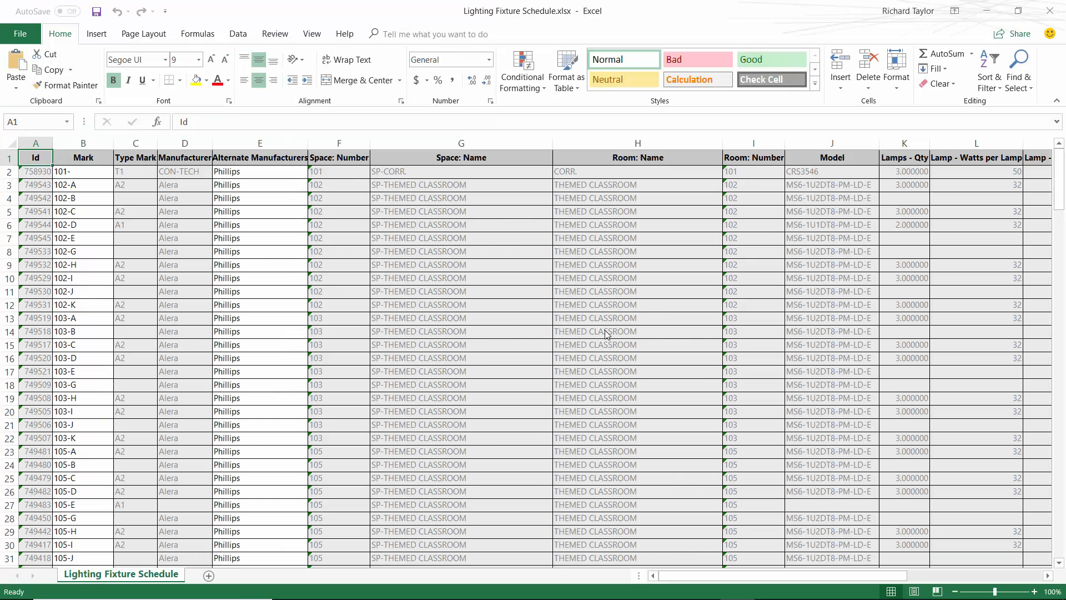
Set Mark cell B2 to ="101-"&"RT" and fill Phillips Lightolier down the Alternate Manufacturers column from E2
{"action": "left_click", "coordinate": [108, 172]}
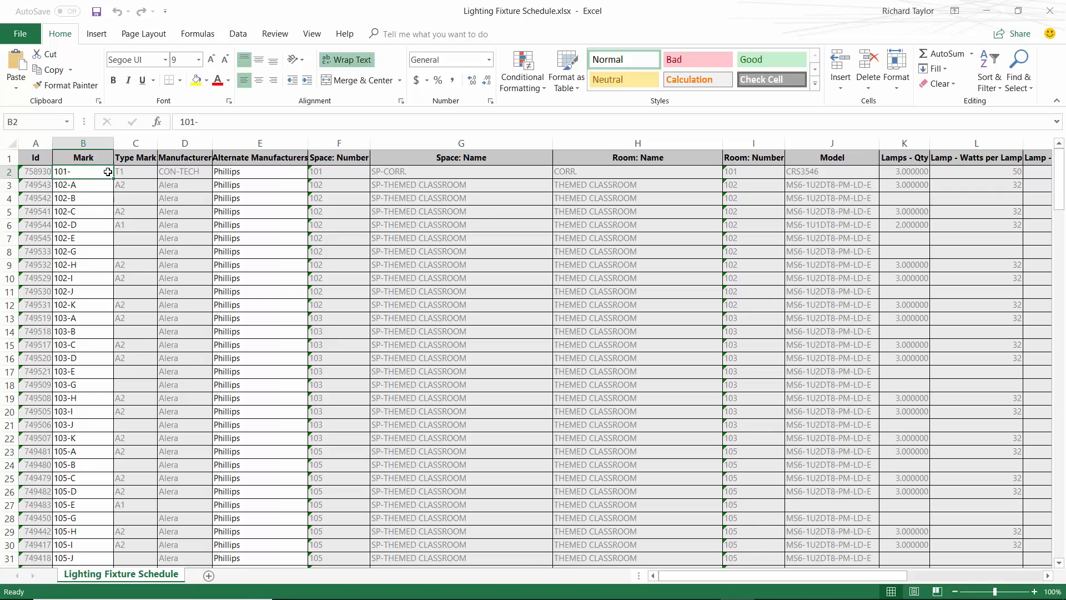
{"action": "left_click", "coordinate": [182, 122]}
{"action": "left_click_drag", "start_coordinate": [199, 122], "coordinate": [150, 111]}
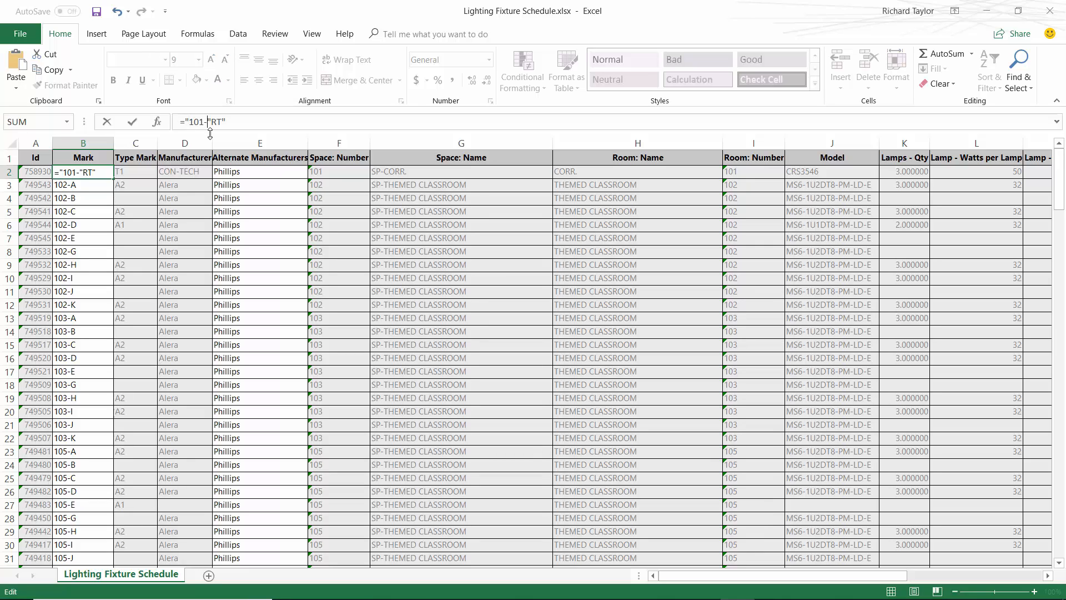
{"action": "type", "text": "\"&"}
{"action": "key", "text": "Return"}
{"action": "left_click", "coordinate": [279, 171]}
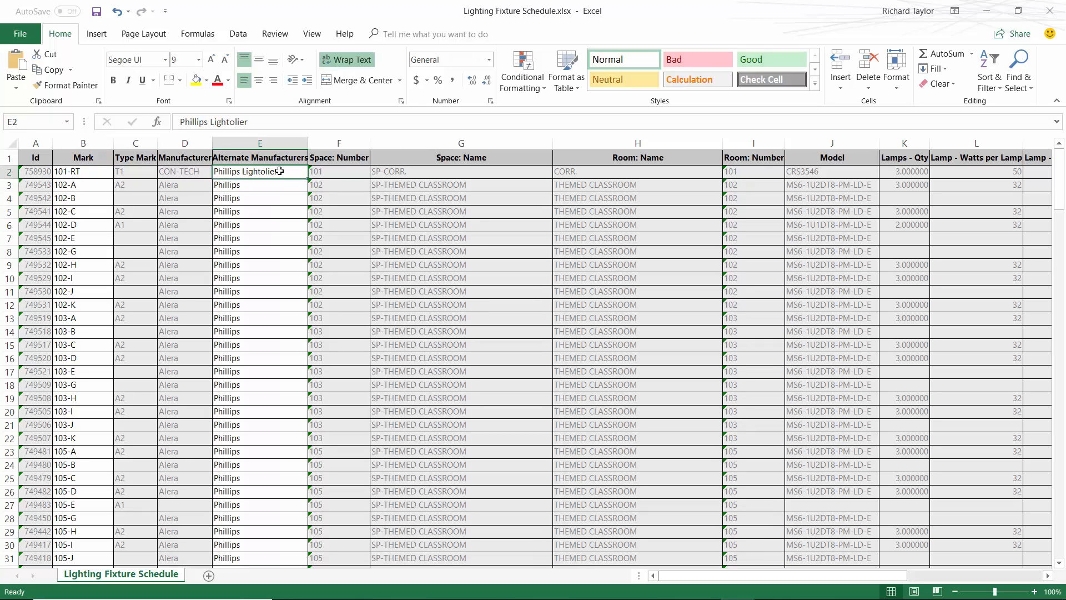
{"action": "left_click_drag", "start_coordinate": [307, 178], "coordinate": [289, 502]}
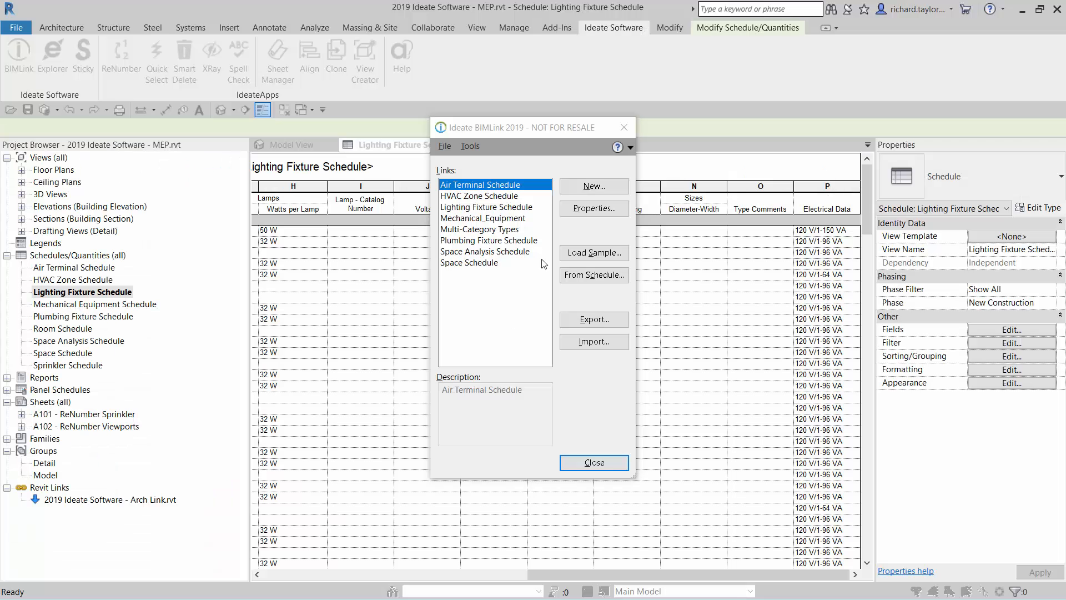
Start importing the Lighting Fixture Schedule link from the workbook Lighting Fixture Schedule Complete - Instance.xlsx
{"action": "left_click", "coordinate": [522, 207]}
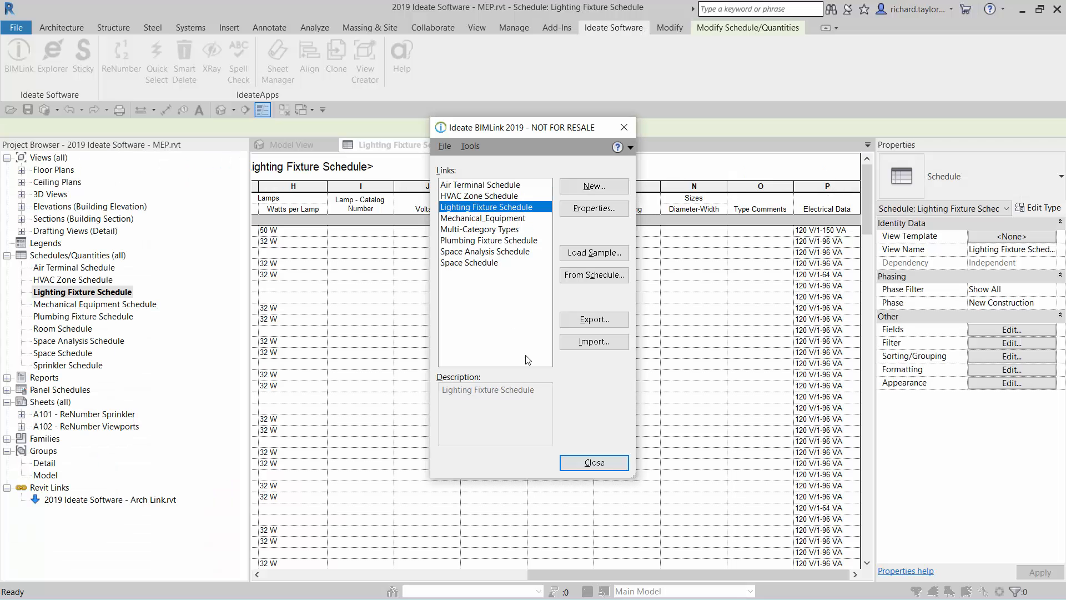
{"action": "left_click", "coordinate": [580, 342]}
{"action": "left_click", "coordinate": [580, 227]}
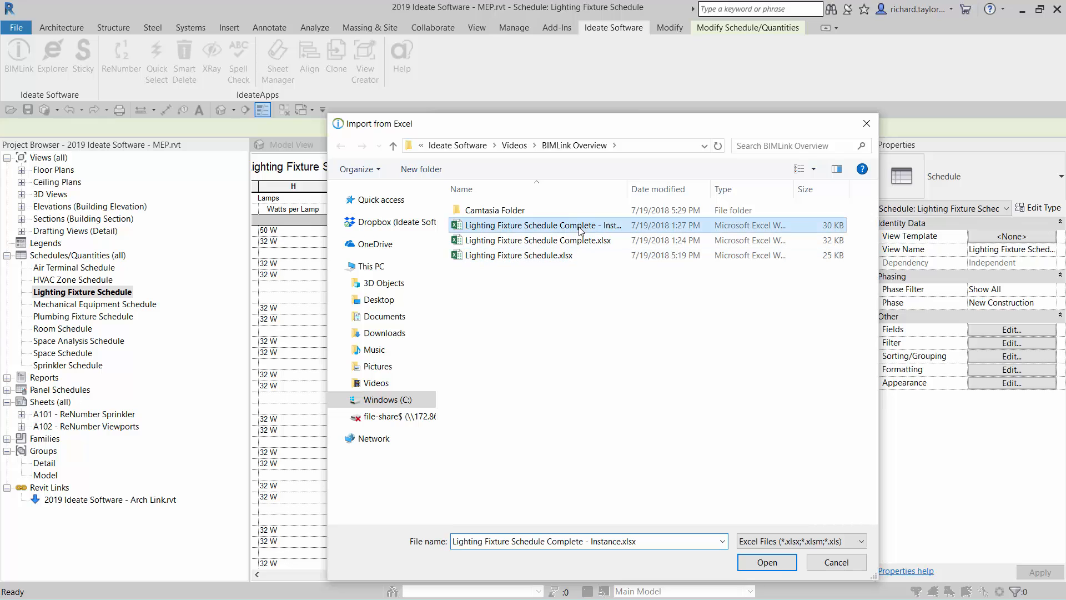
{"action": "left_click", "coordinate": [767, 562]}
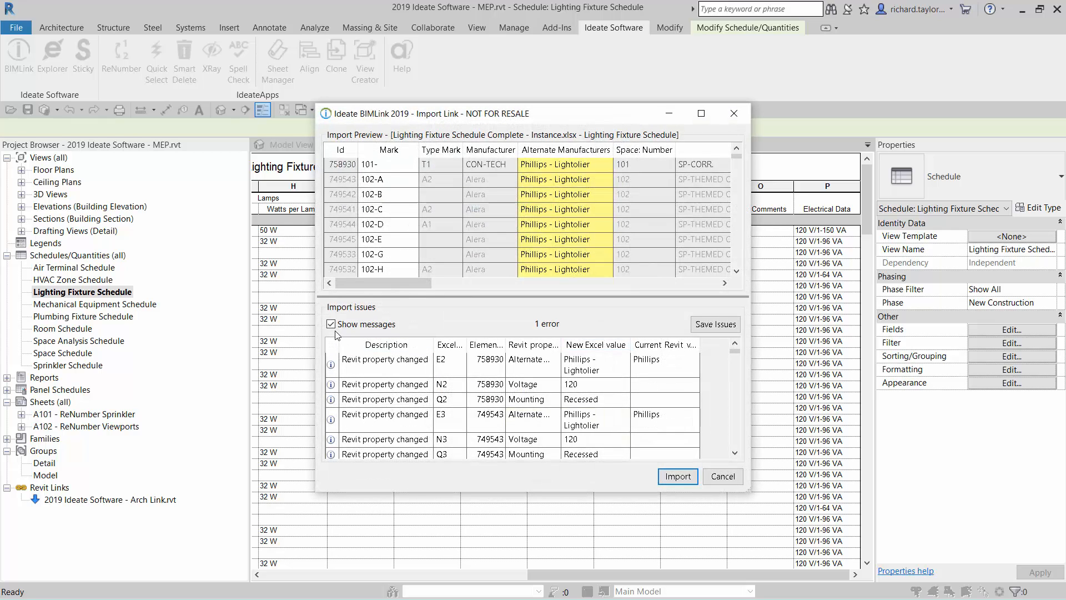
Review the import issues without and with change messages, and import the instance data into the model
{"action": "left_click", "coordinate": [332, 325]}
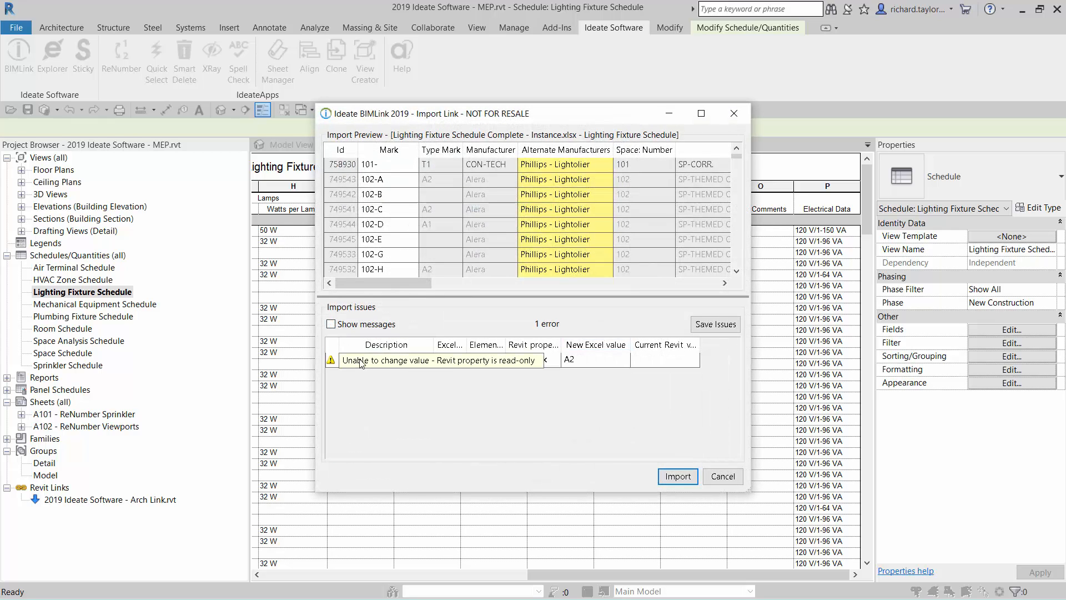
{"action": "left_click", "coordinate": [332, 325]}
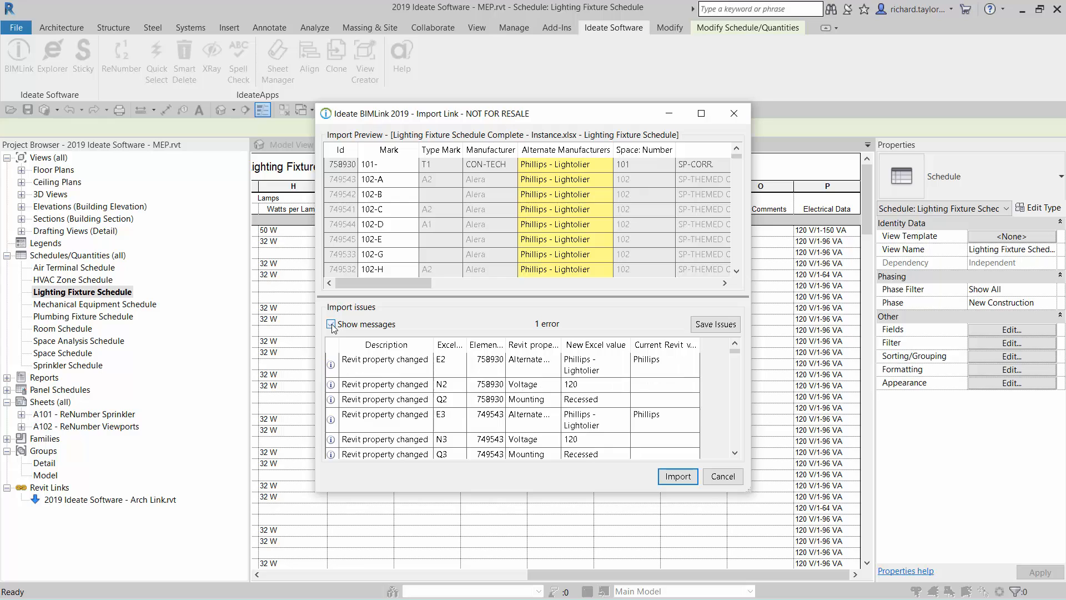
{"action": "left_click_drag", "start_coordinate": [447, 119], "coordinate": [582, 133]}
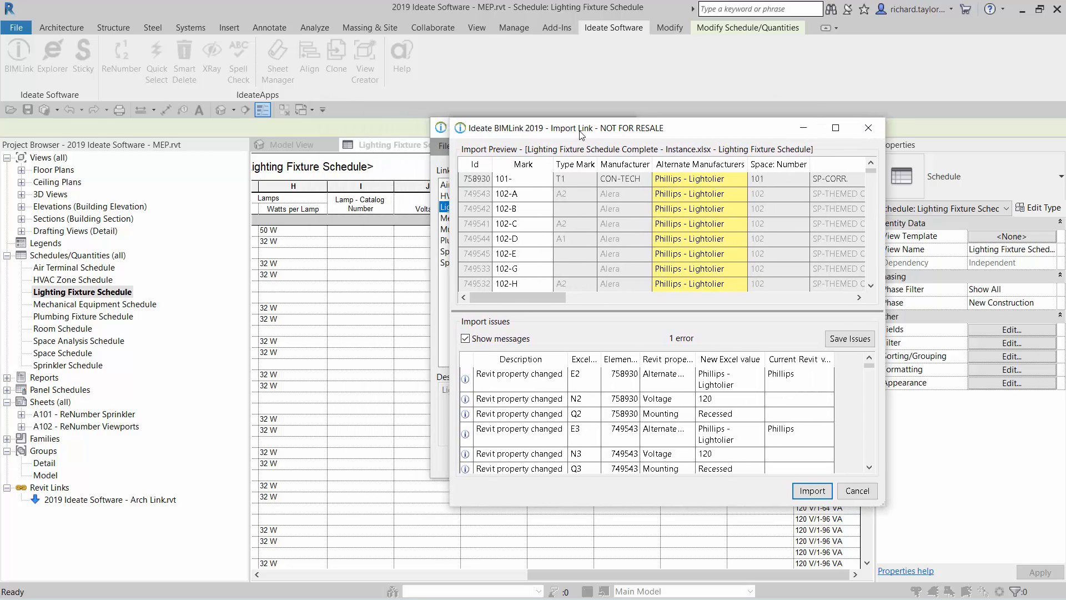
{"action": "left_click", "coordinate": [812, 492]}
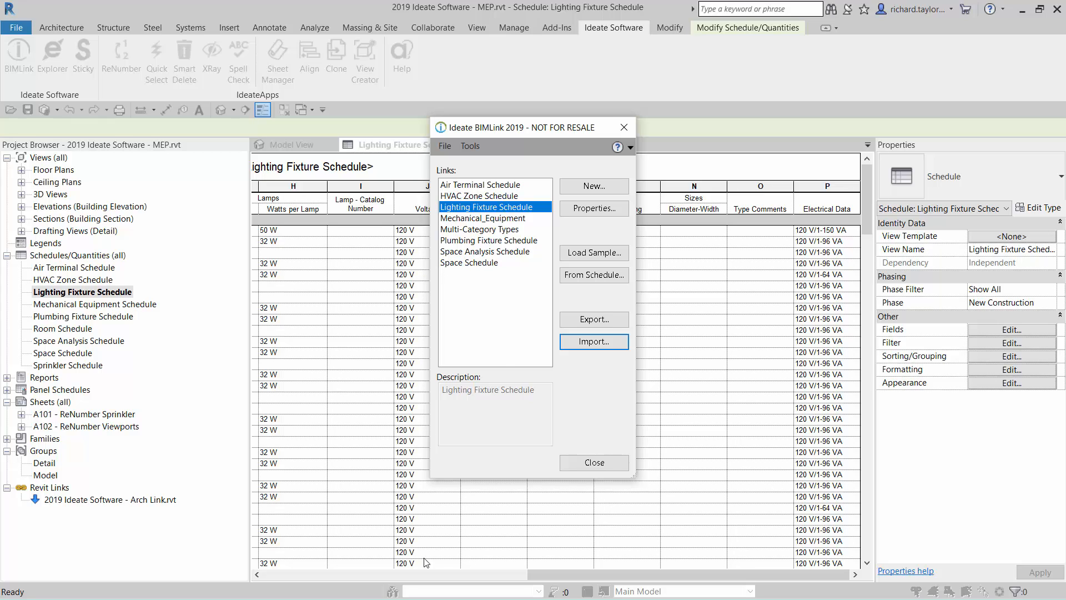
Convert the Lighting Fixture Schedule link into a type link, review its linked properties and accept them
{"action": "right_click", "coordinate": [493, 210]}
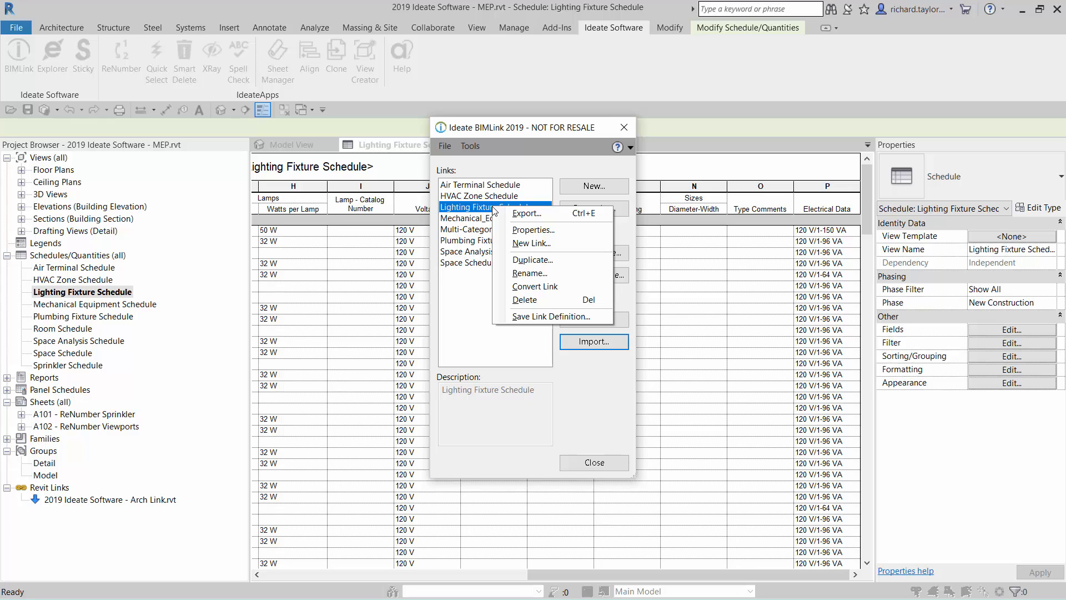
{"action": "left_click", "coordinate": [522, 287]}
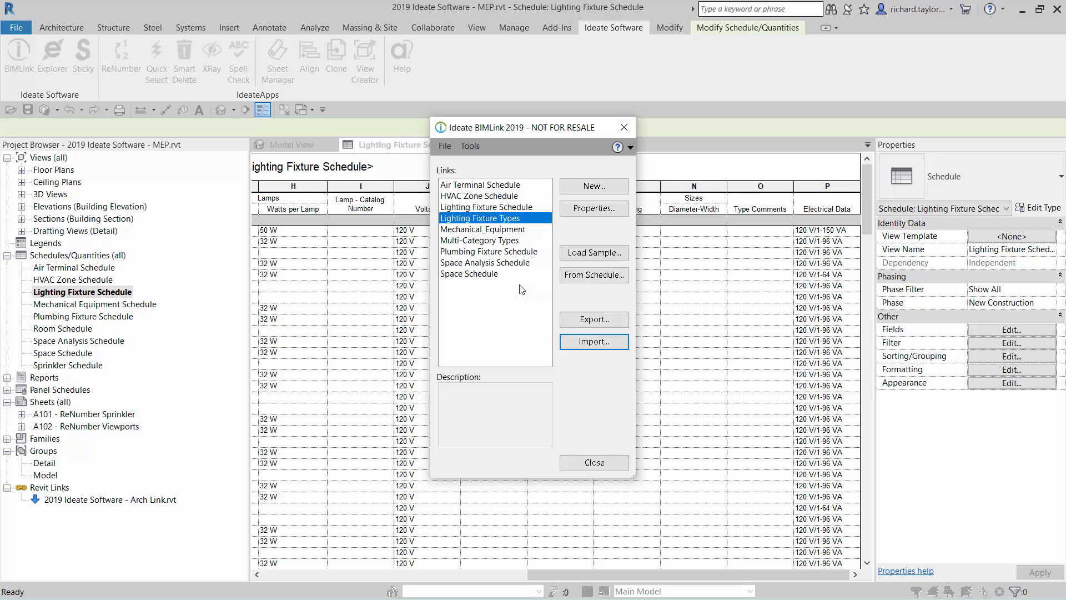
{"action": "left_click", "coordinate": [583, 209]}
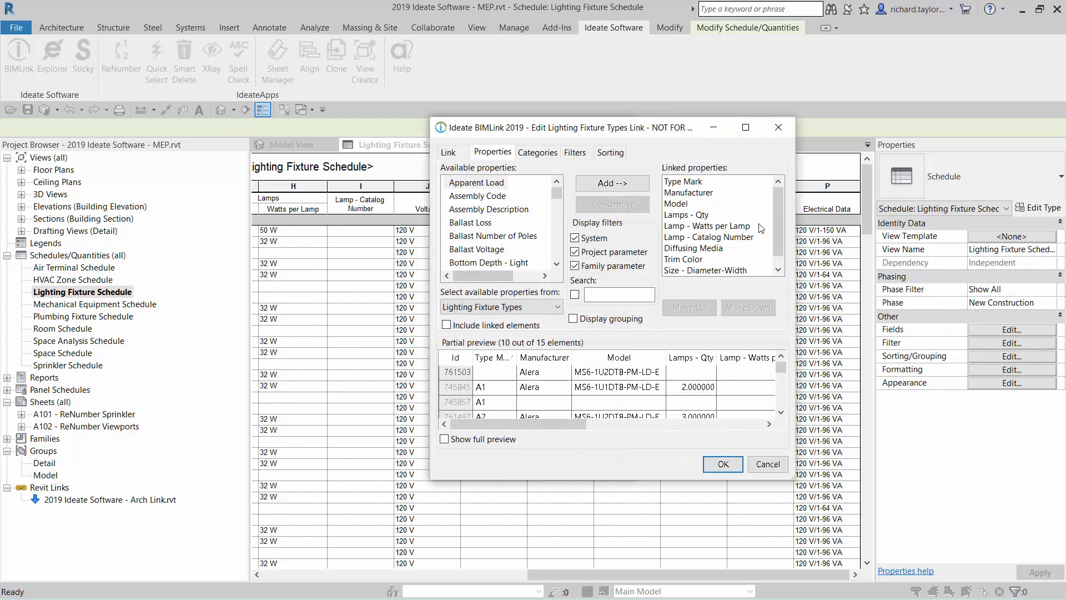
{"action": "mouse_move", "coordinate": [778, 223]}
{"action": "left_mouse_down"}
{"action": "mouse_move", "coordinate": [778, 256]}
{"action": "mouse_move", "coordinate": [778, 219]}
{"action": "left_mouse_up"}
{"action": "left_click", "coordinate": [718, 467]}
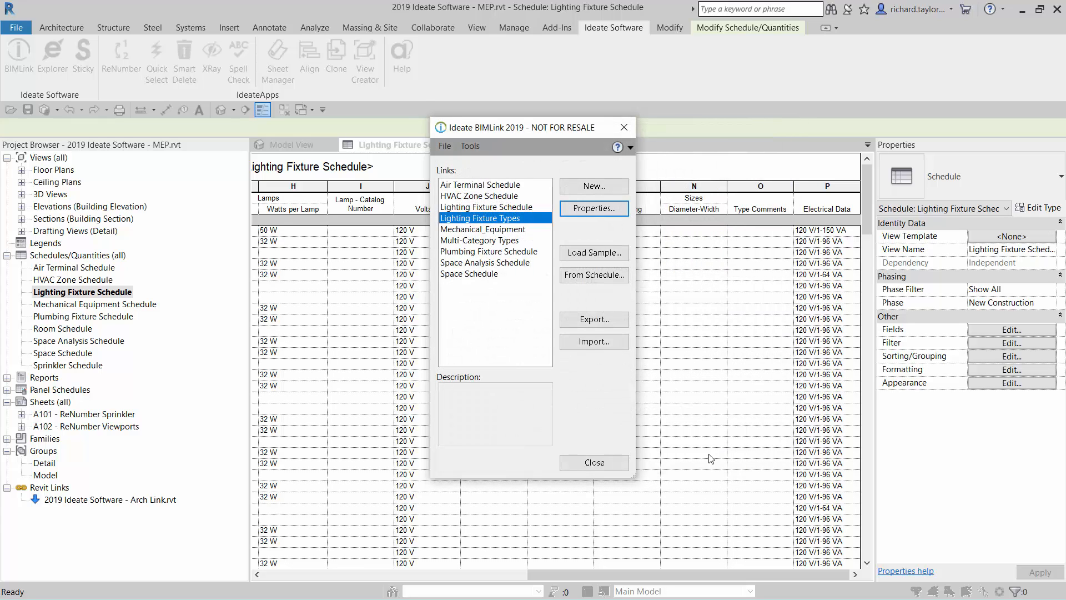
Export the Lighting Fixture Types link to the existing workbook Lighting Fixture Schedule.xlsx
{"action": "left_click", "coordinate": [588, 320]}
{"action": "left_click", "coordinate": [530, 254]}
{"action": "left_click", "coordinate": [760, 559]}
{"action": "left_click", "coordinate": [506, 300]}
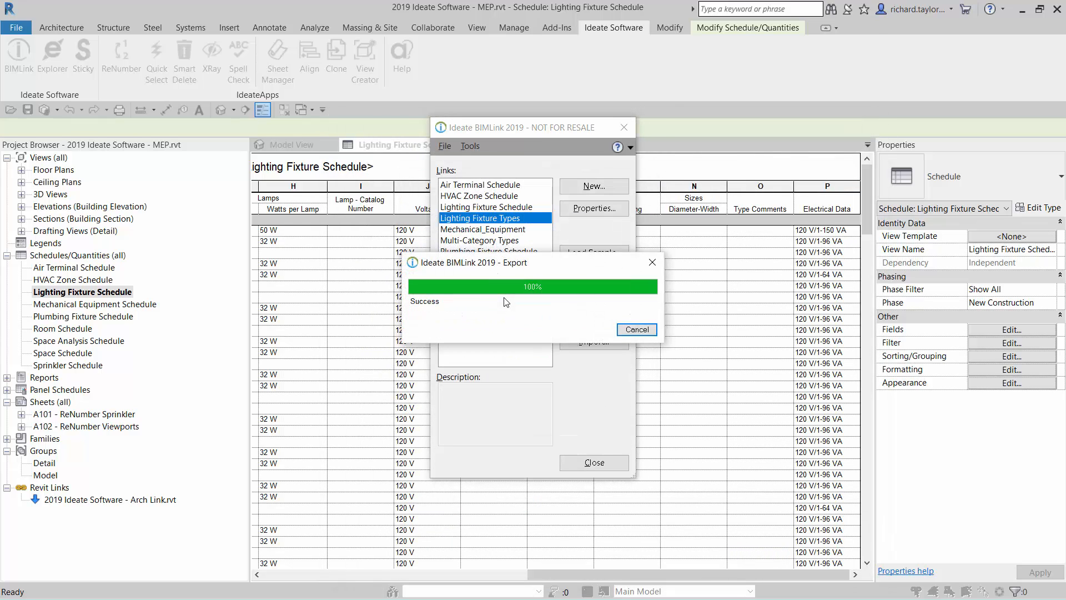
{"action": "left_click", "coordinate": [637, 330]}
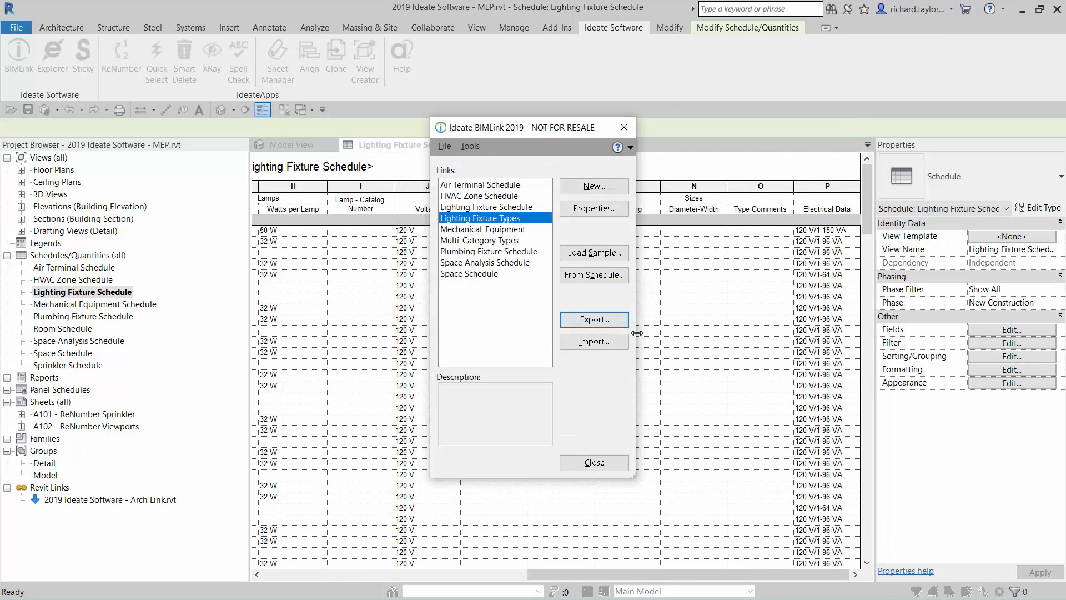
Start importing the Lighting Fixture Types link from the Lighting Fixture Types worksheet of Lighting Fixture Schedule Complete.xlsx
{"action": "left_click", "coordinate": [592, 343]}
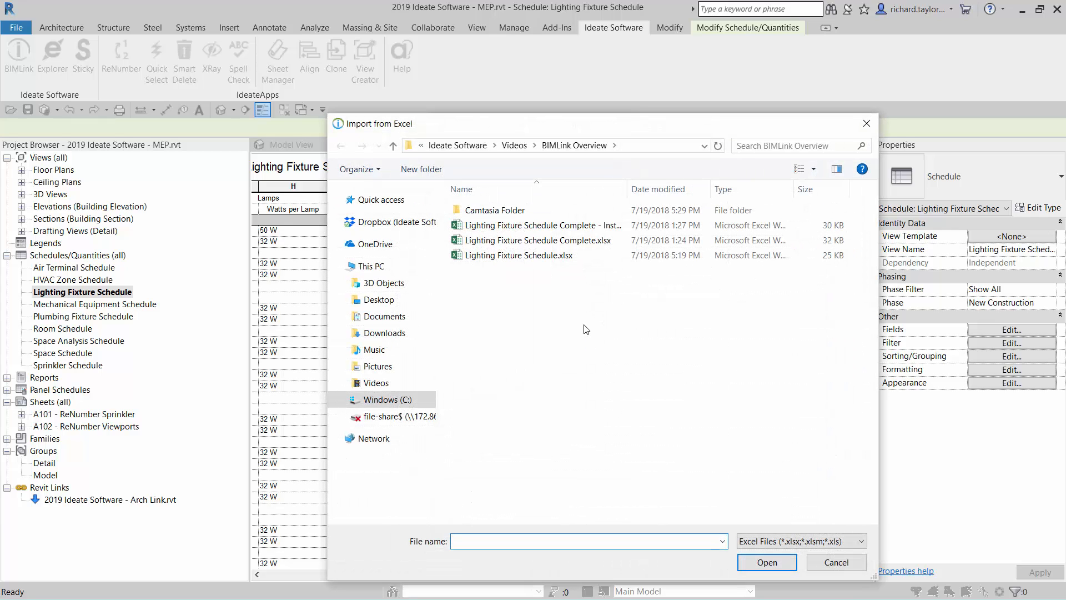
{"action": "left_click", "coordinate": [571, 240]}
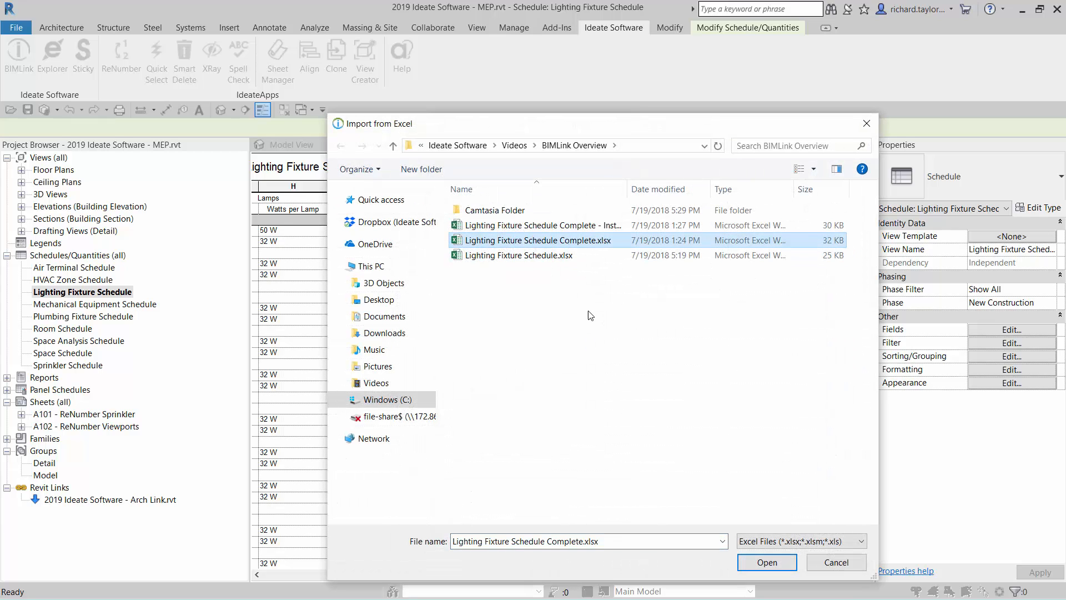
{"action": "left_click", "coordinate": [754, 560]}
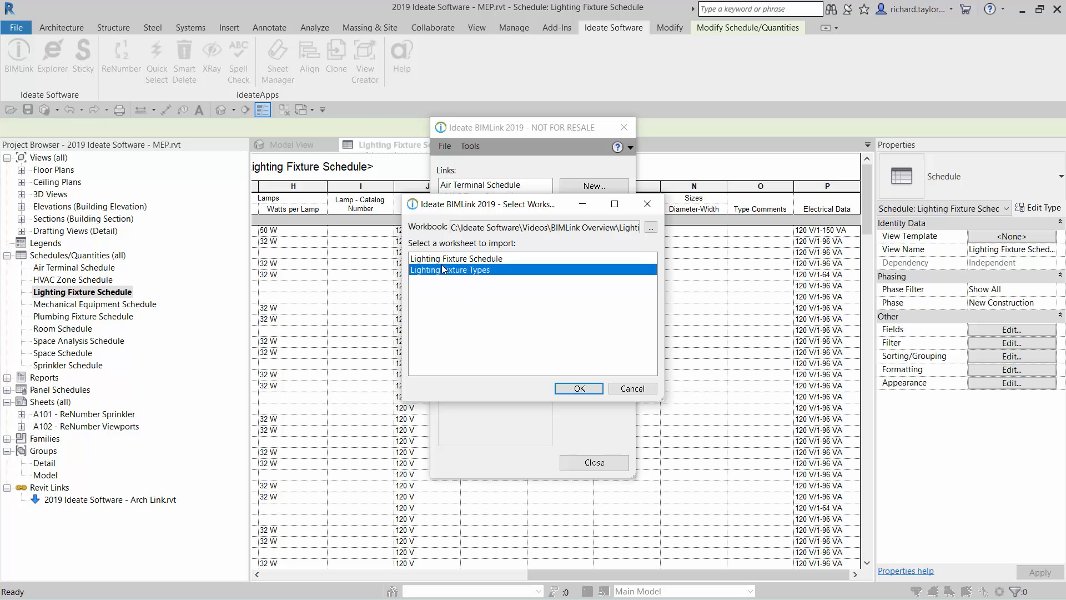
{"action": "left_click", "coordinate": [579, 388]}
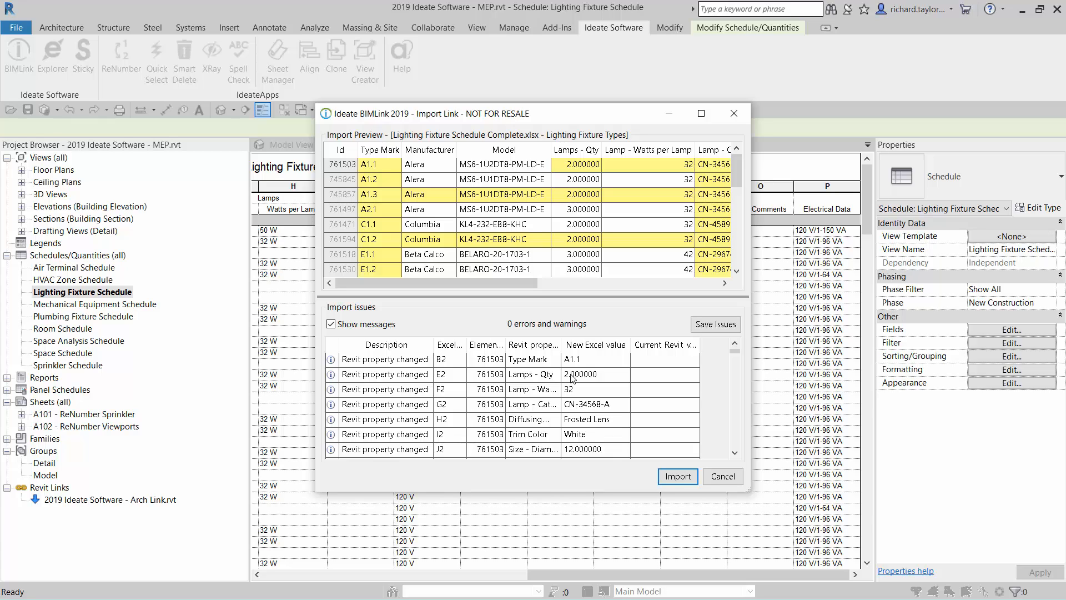
Check the import issues with messages hidden and shown, import the type data into the model, and close BIMLink
{"action": "left_click", "coordinate": [331, 325]}
{"action": "left_click", "coordinate": [331, 325]}
{"action": "left_click", "coordinate": [677, 477]}
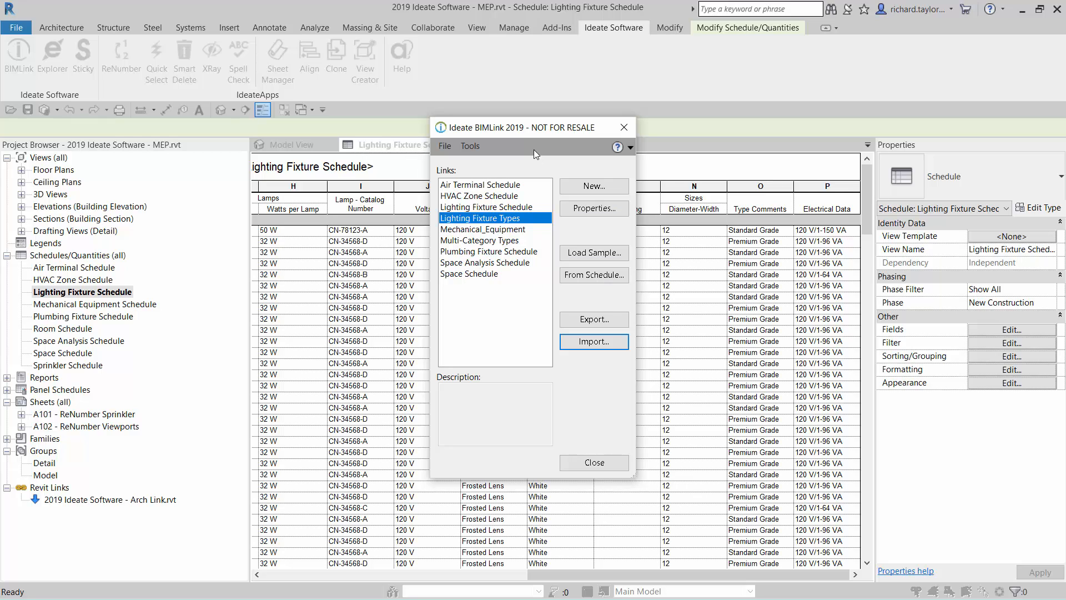
{"action": "left_click", "coordinate": [593, 468]}
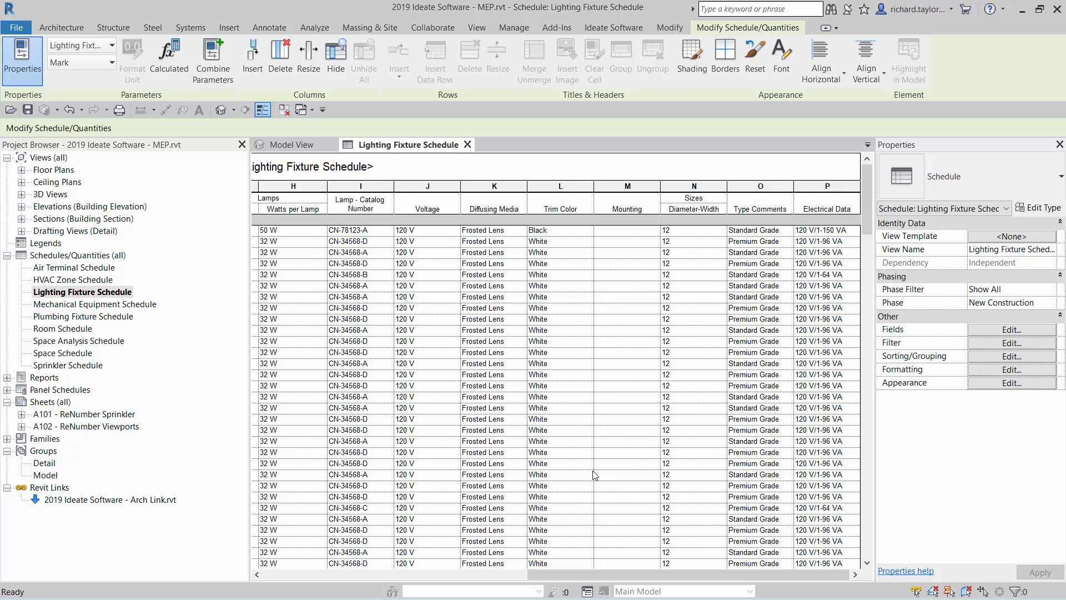
Reopen BIMLink and browse the sample link files in the Quality Control directory
{"action": "left_click", "coordinate": [614, 27]}
{"action": "left_click", "coordinate": [18, 55]}
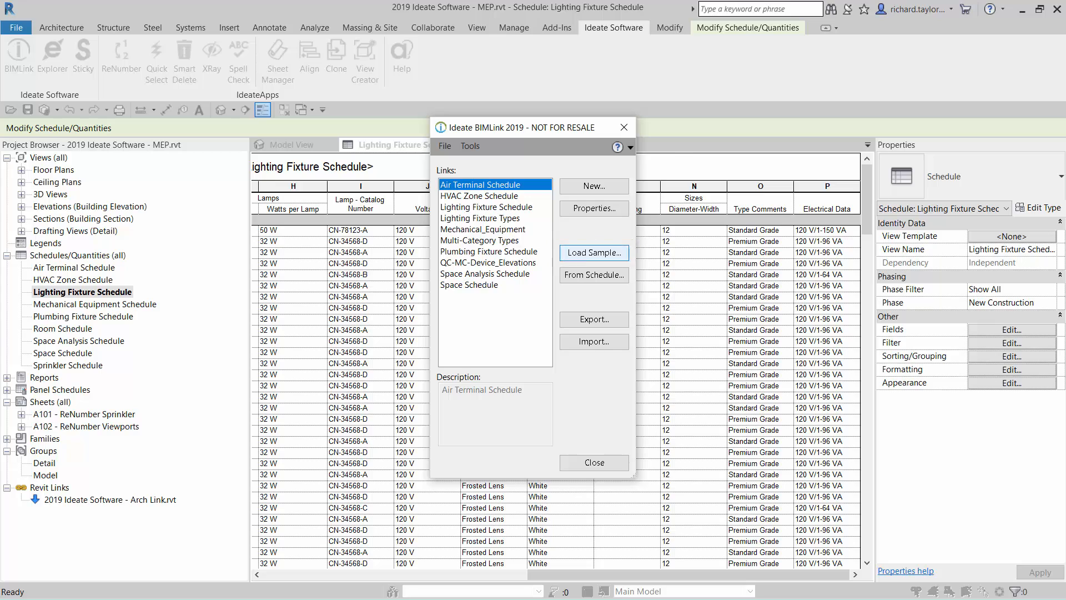
{"action": "left_click", "coordinate": [583, 255]}
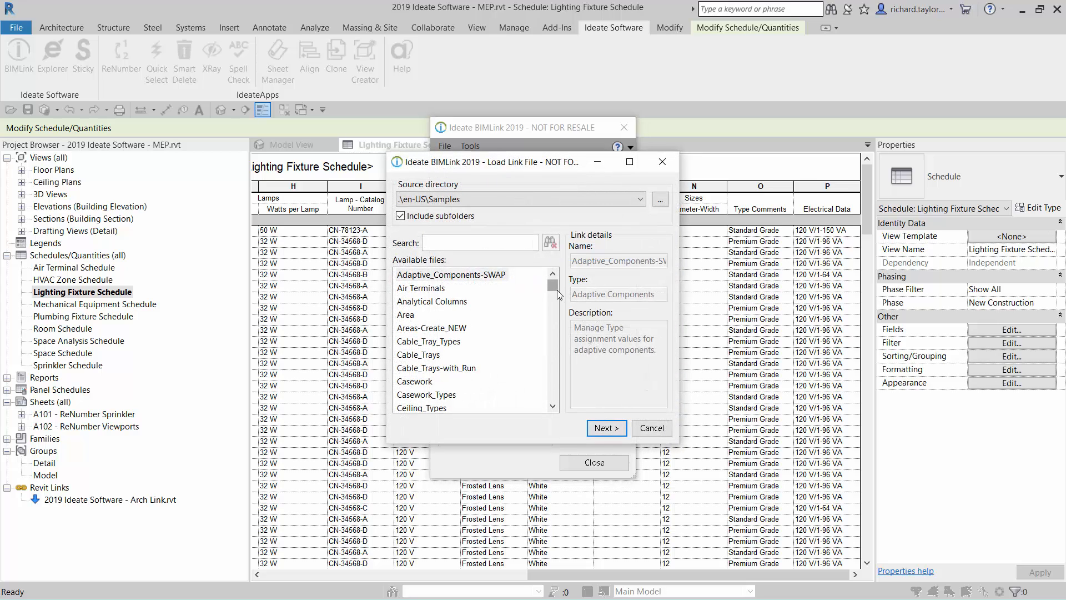
{"action": "left_click", "coordinate": [615, 201]}
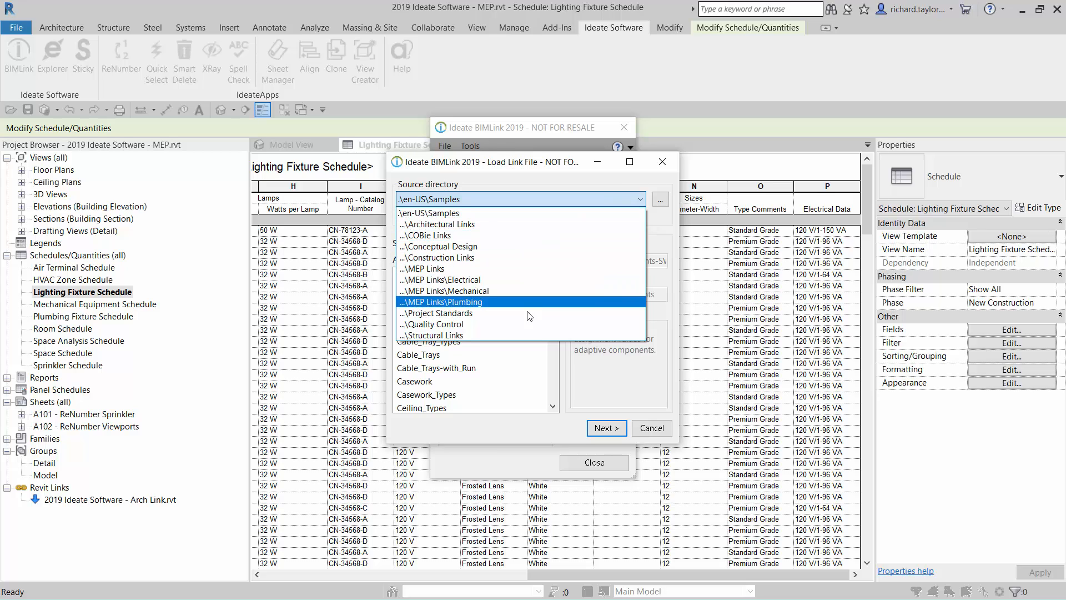
{"action": "left_click", "coordinate": [533, 324]}
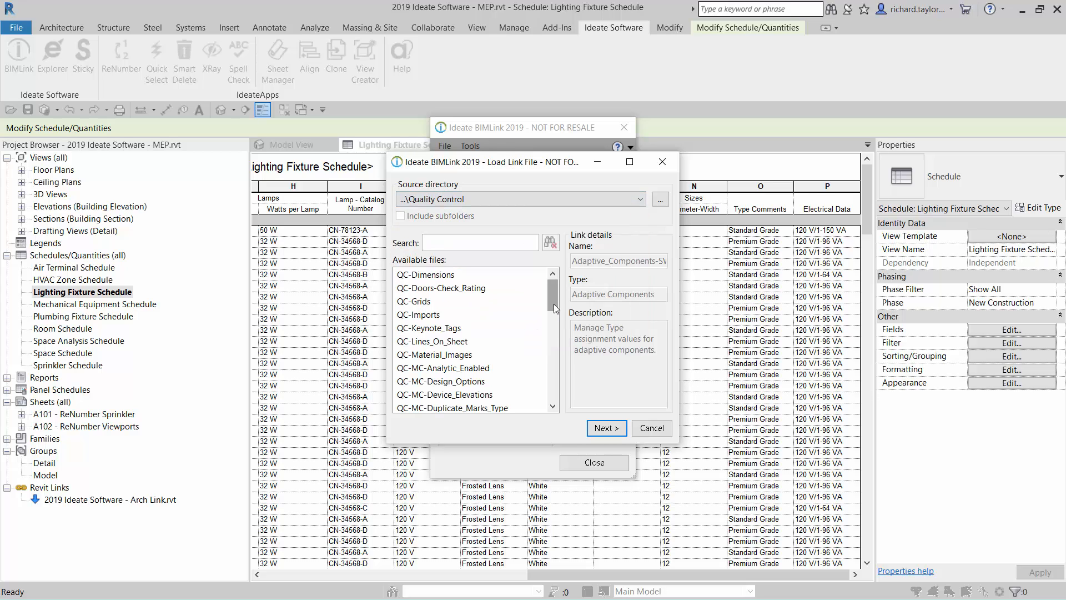
Load the QC-MC-Device_Elevations sample link, reviewing its categories and linked properties before adding it to the links
{"action": "mouse_move", "coordinate": [554, 304]}
{"action": "left_mouse_down"}
{"action": "mouse_move", "coordinate": [562, 392]}
{"action": "mouse_move", "coordinate": [559, 301]}
{"action": "left_mouse_up"}
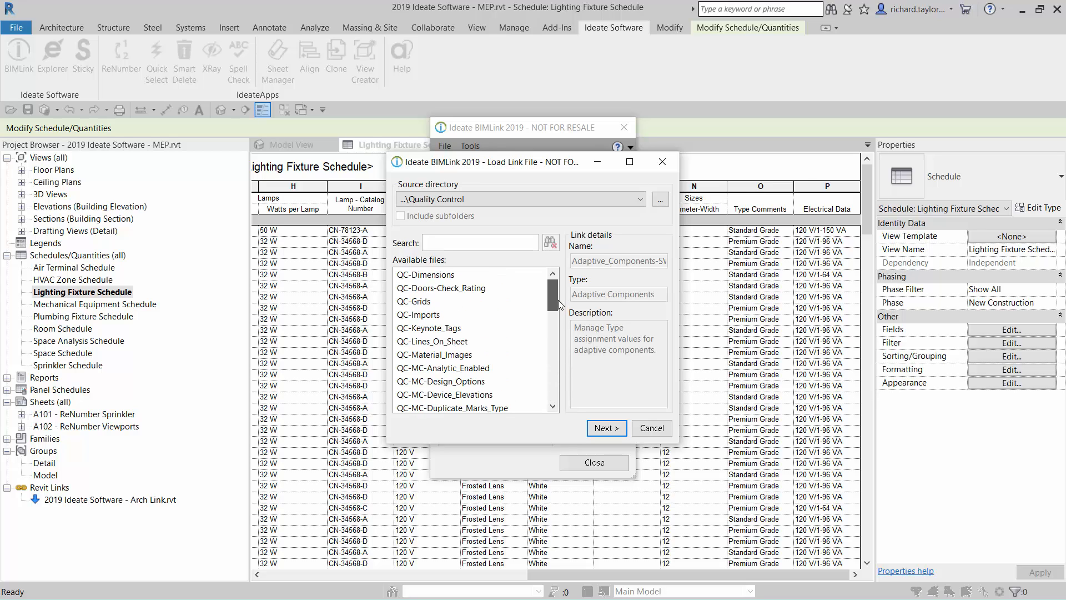
{"action": "left_click", "coordinate": [489, 395]}
{"action": "left_click", "coordinate": [607, 429]}
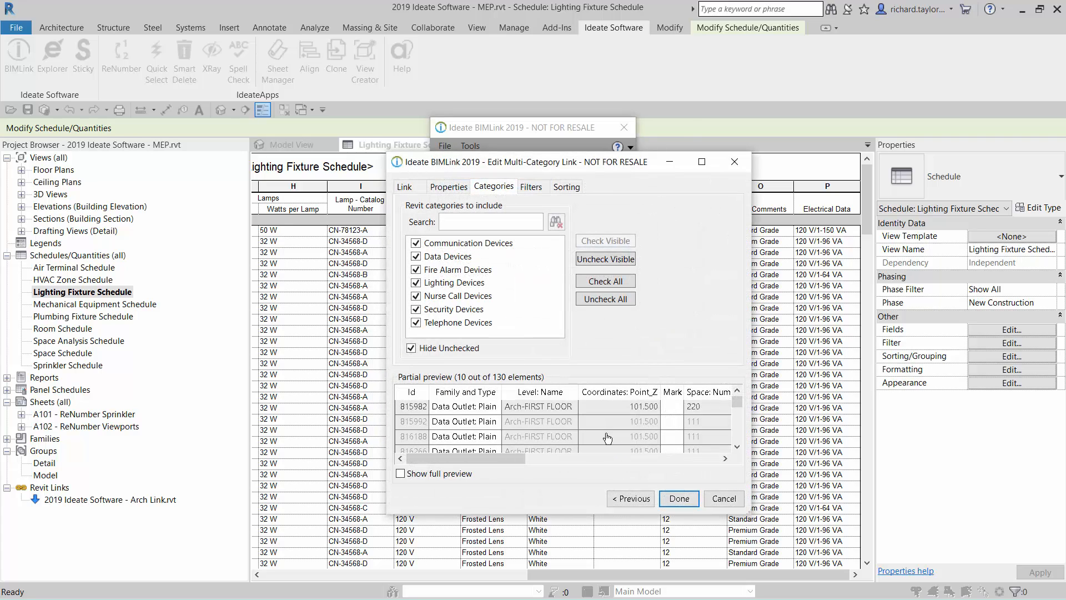
{"action": "left_click", "coordinate": [457, 189]}
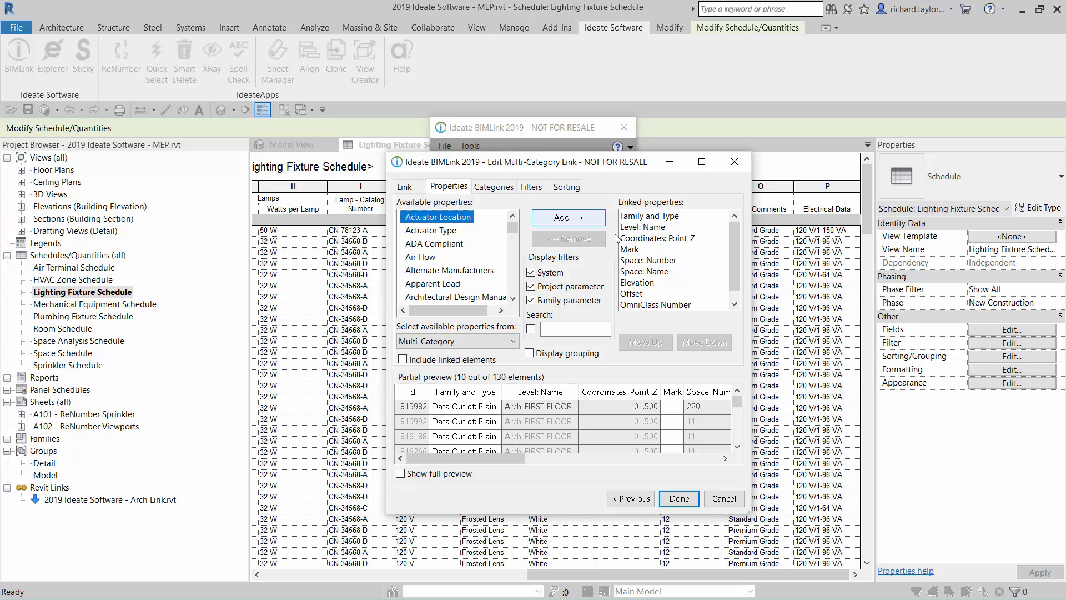
{"action": "mouse_move", "coordinate": [732, 249]}
{"action": "left_mouse_down"}
{"action": "mouse_move", "coordinate": [734, 268]}
{"action": "mouse_move", "coordinate": [736, 245]}
{"action": "left_mouse_up"}
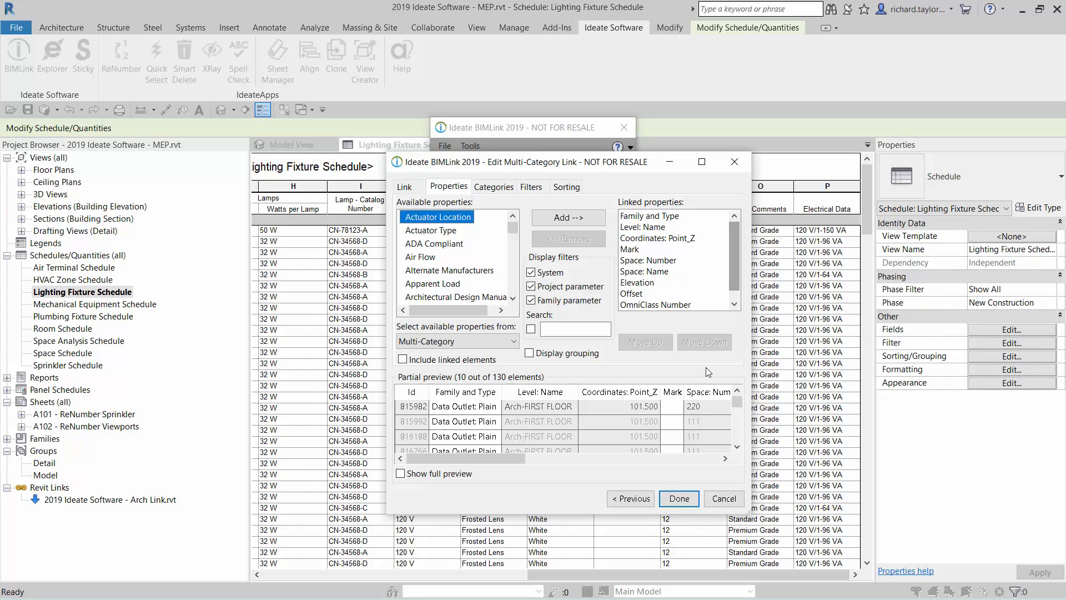
{"action": "left_click", "coordinate": [687, 500]}
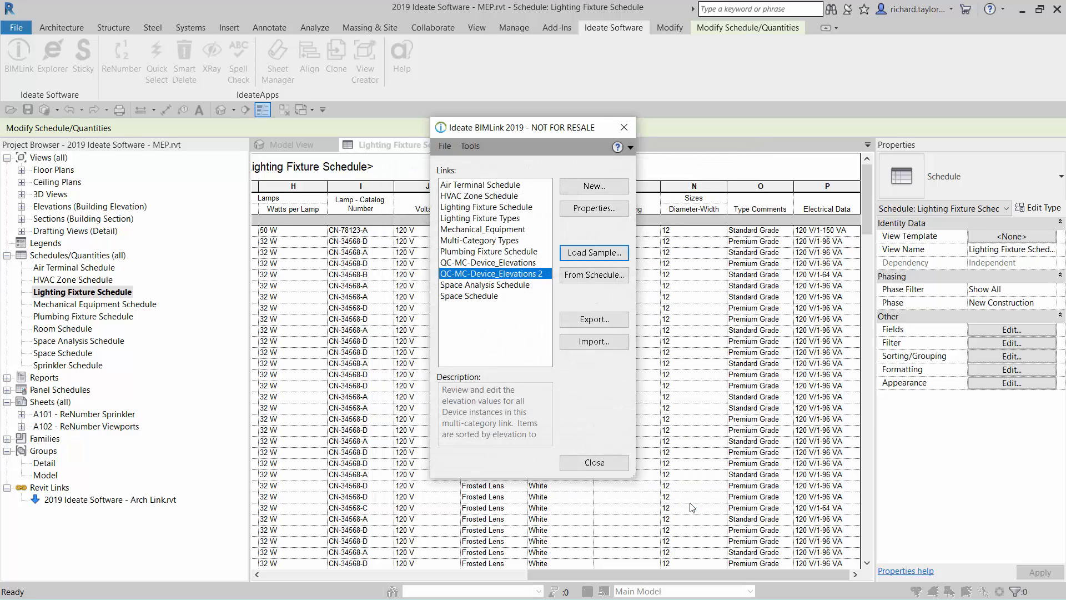